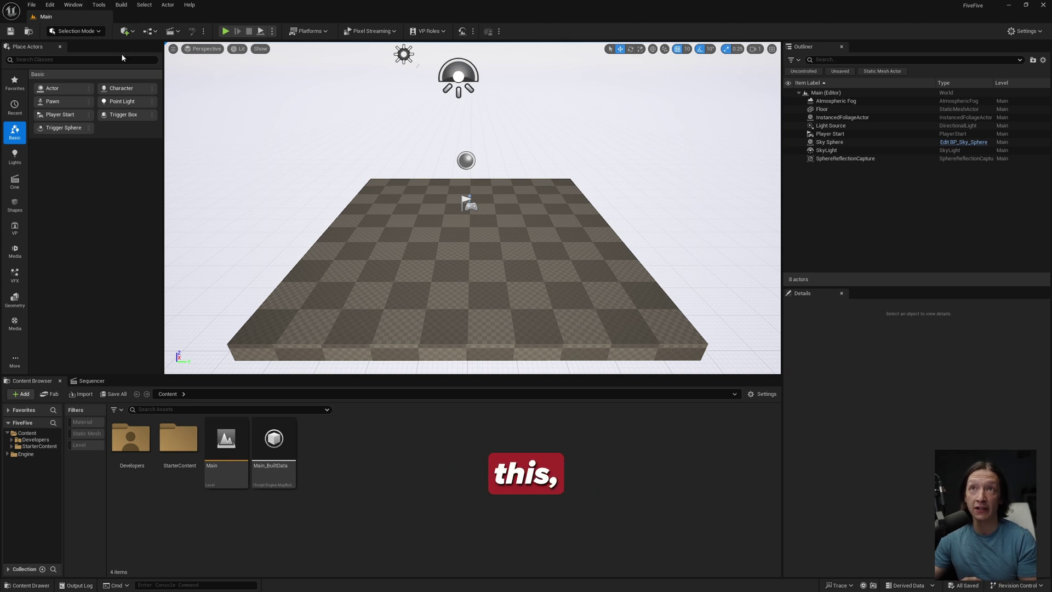
- Look at the editor's options for loading and saving window layouts
left_click(74, 6)
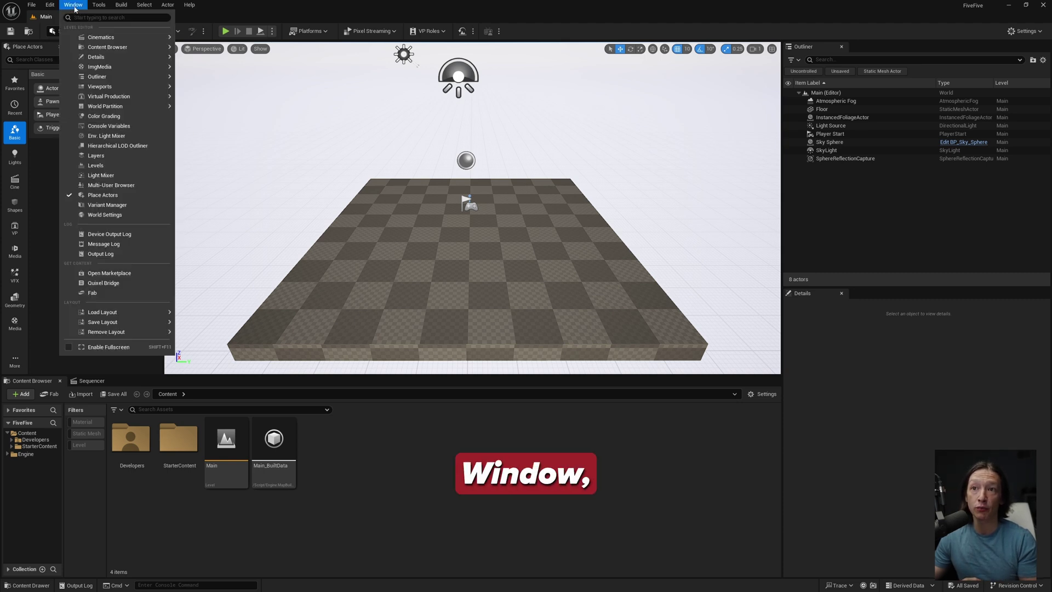
mouse_move(137, 312)
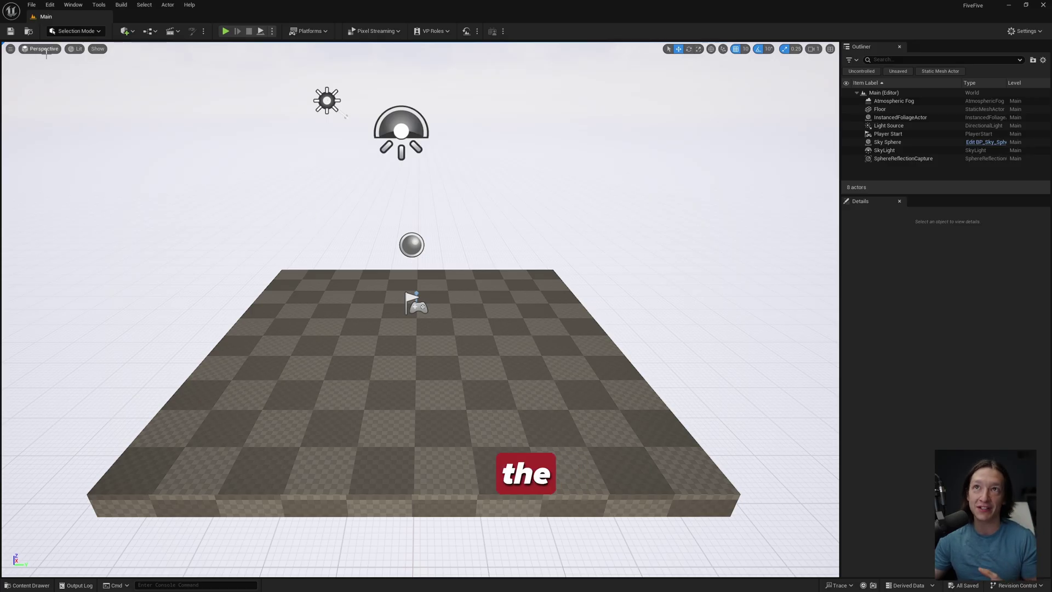
left_click(73, 5)
mouse_move(117, 322)
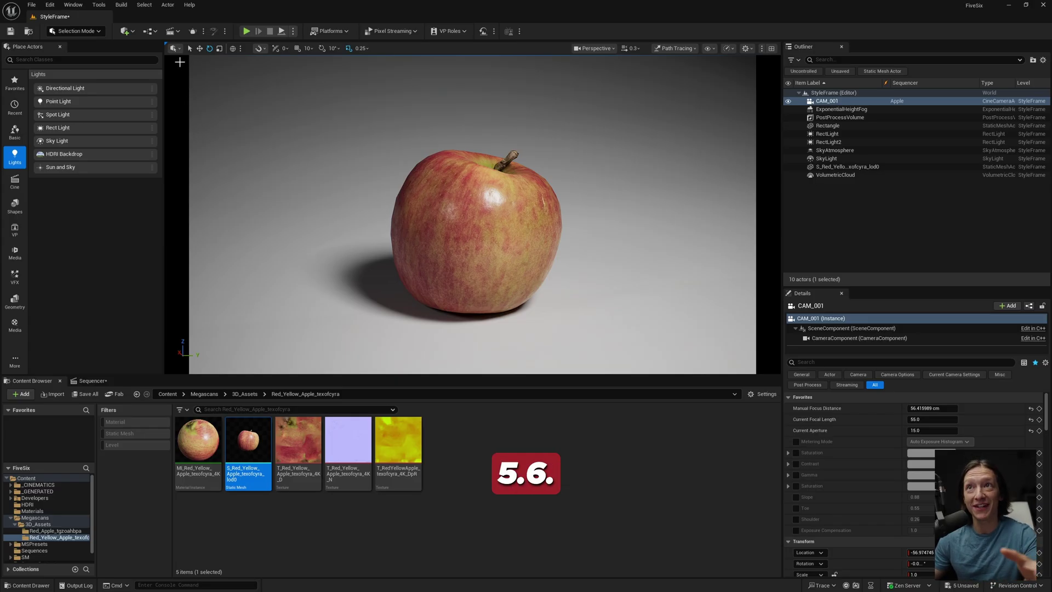
- Set the viewport transform tool to Select Mode and select the apple mesh
left_click(175, 49)
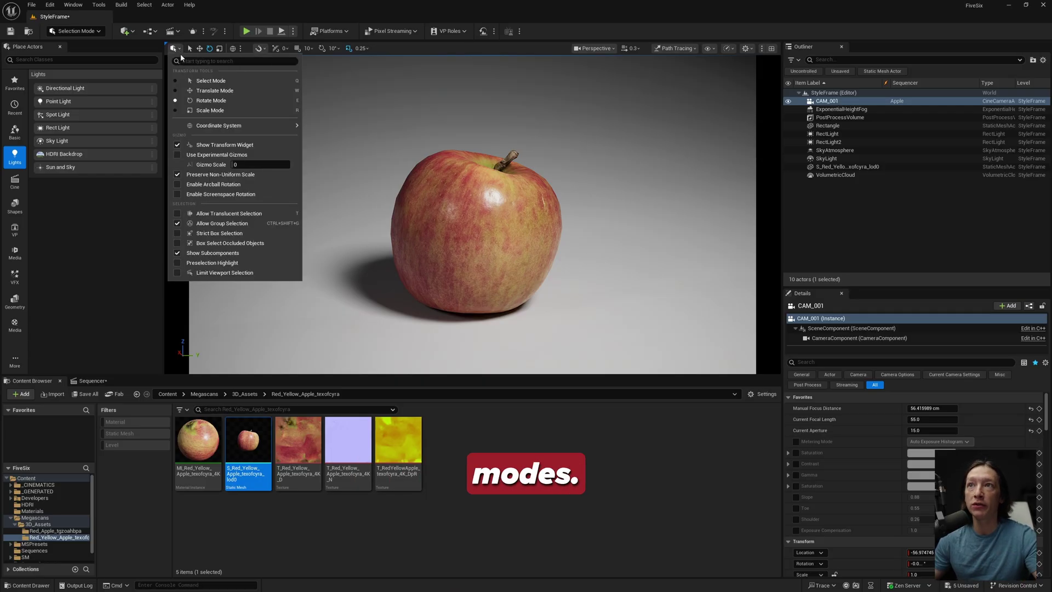
left_click(212, 84)
left_click(518, 218)
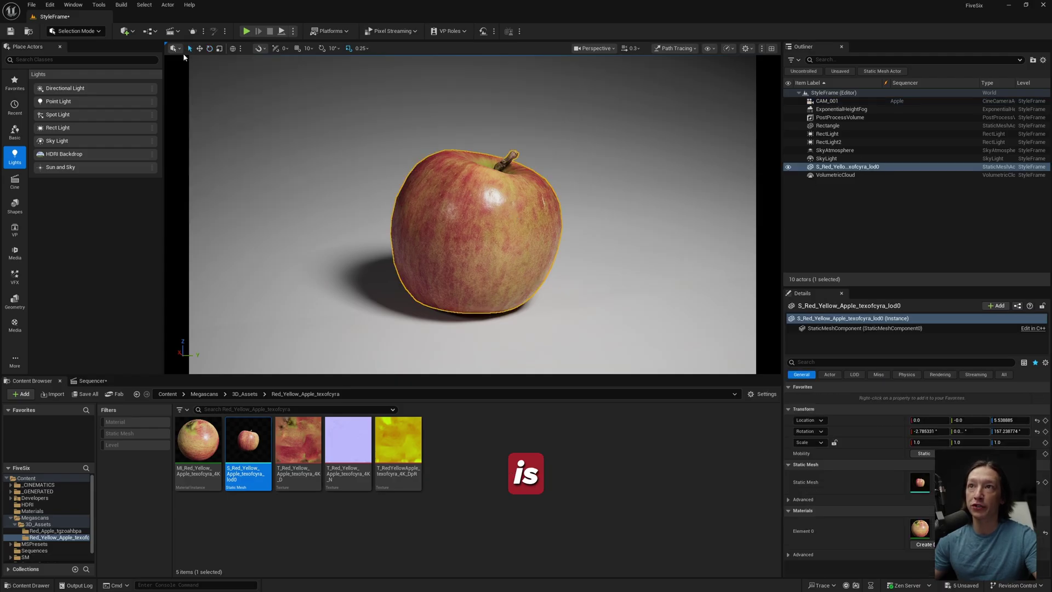
- Cycle the apple's transform tool between Translate Mode and Rotate Mode, ending in Rotate Mode
left_click(174, 48)
left_click(219, 93)
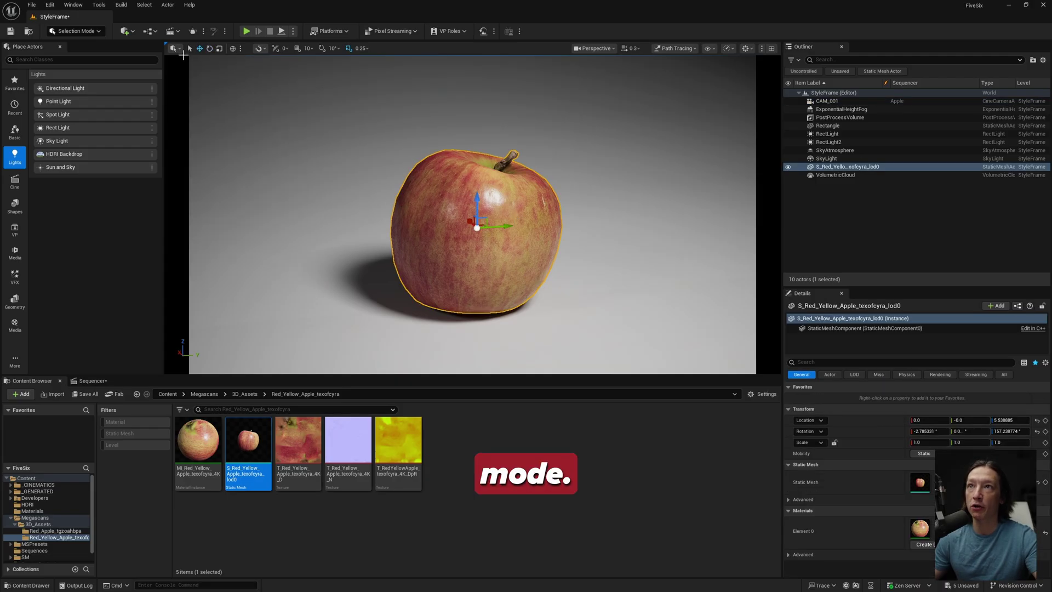
left_click(174, 48)
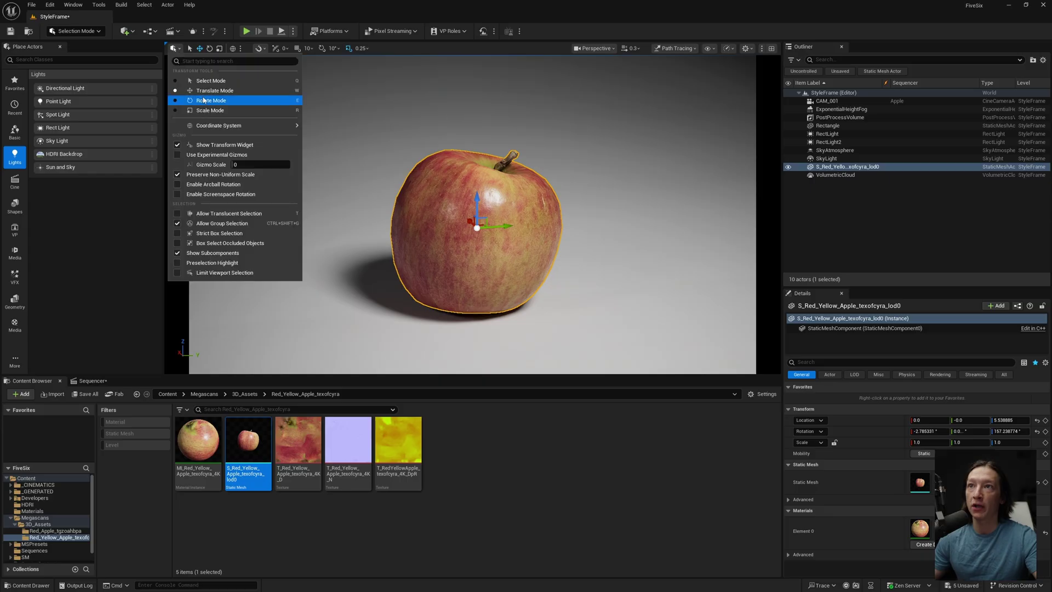
left_click(271, 100)
key("w")
key("e")
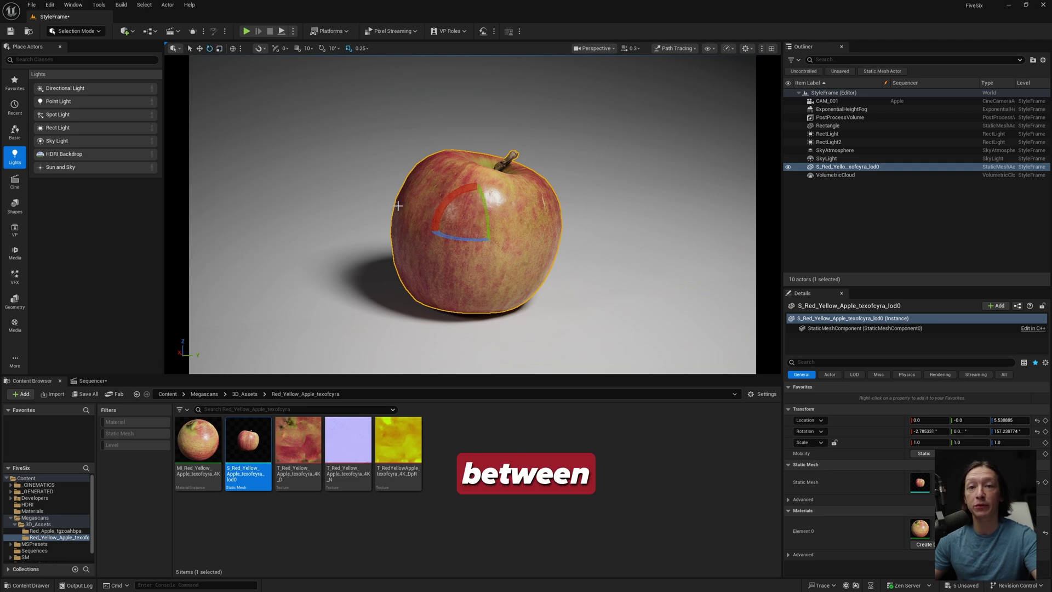
- Enable Use Experimental Gizmos and try rotating the apple with the new rotation gizmo, undoing each rotation
left_click(174, 49)
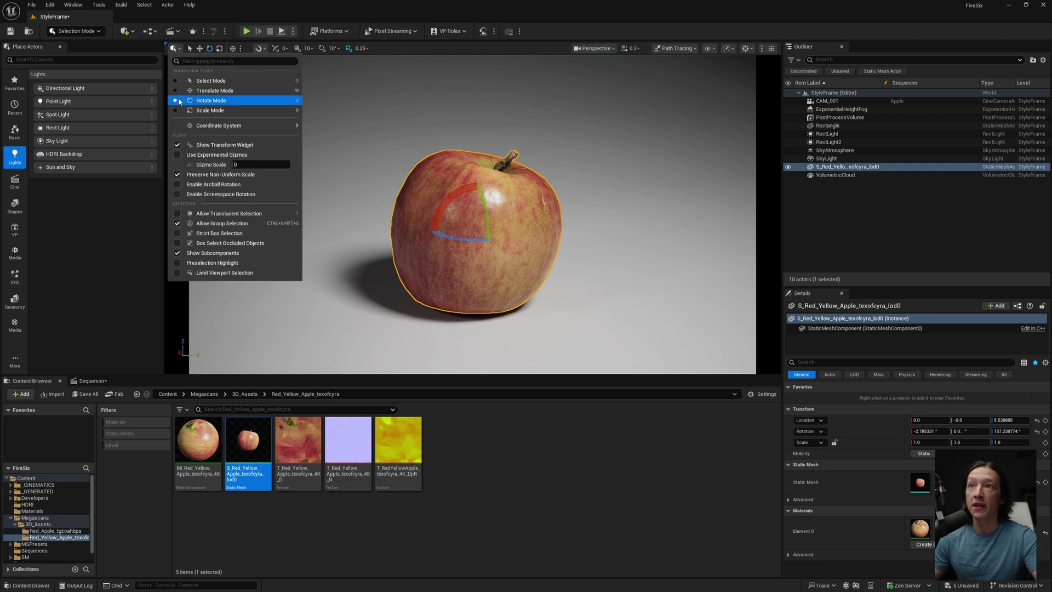
mouse_move(201, 127)
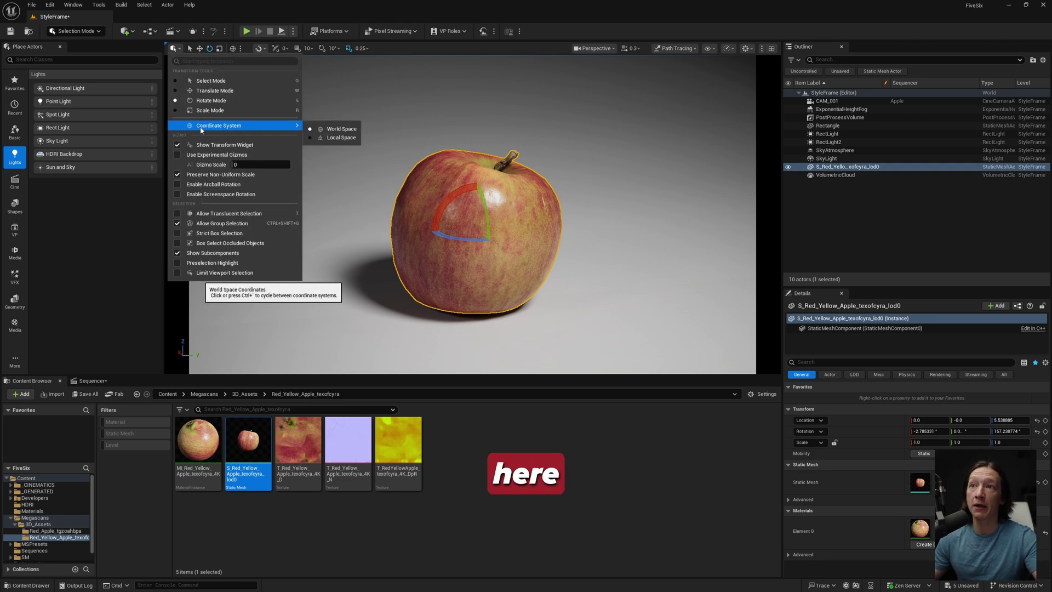
left_click(177, 155)
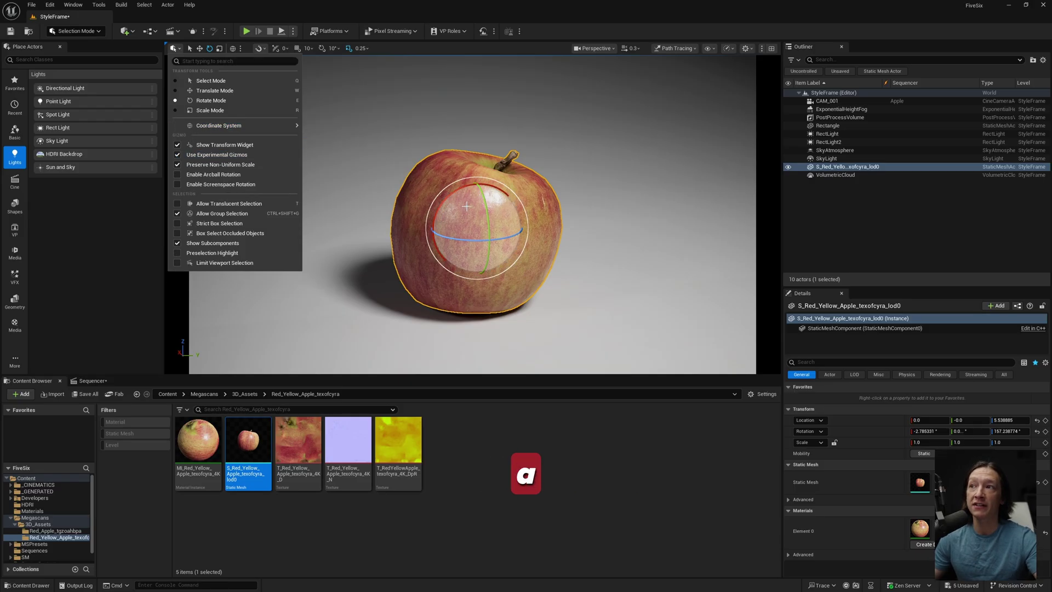
left_click_drag(457, 219, 527, 205)
key("ctrl+z")
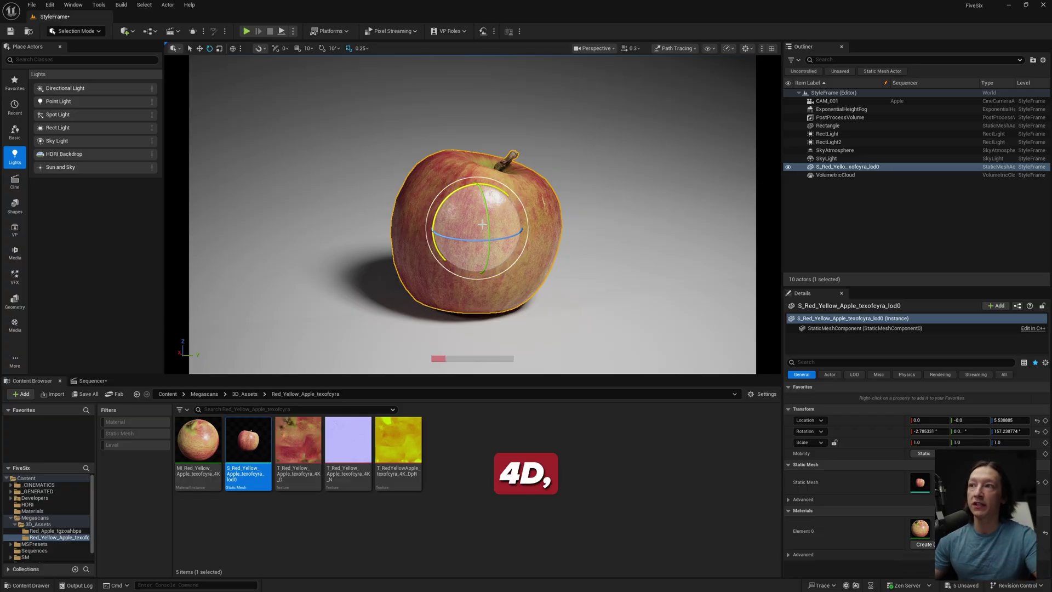
left_click_drag(486, 217, 468, 217)
key("ctrl+z")
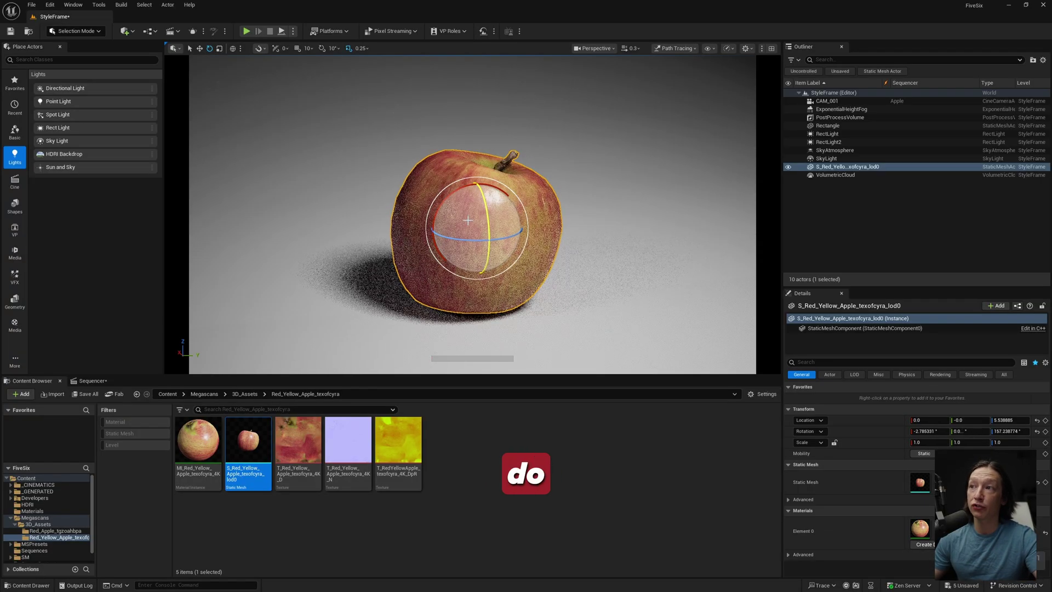
- Show the experimental gizmo in Scale Mode and turn Use Experimental Gizmos back off
key("r")
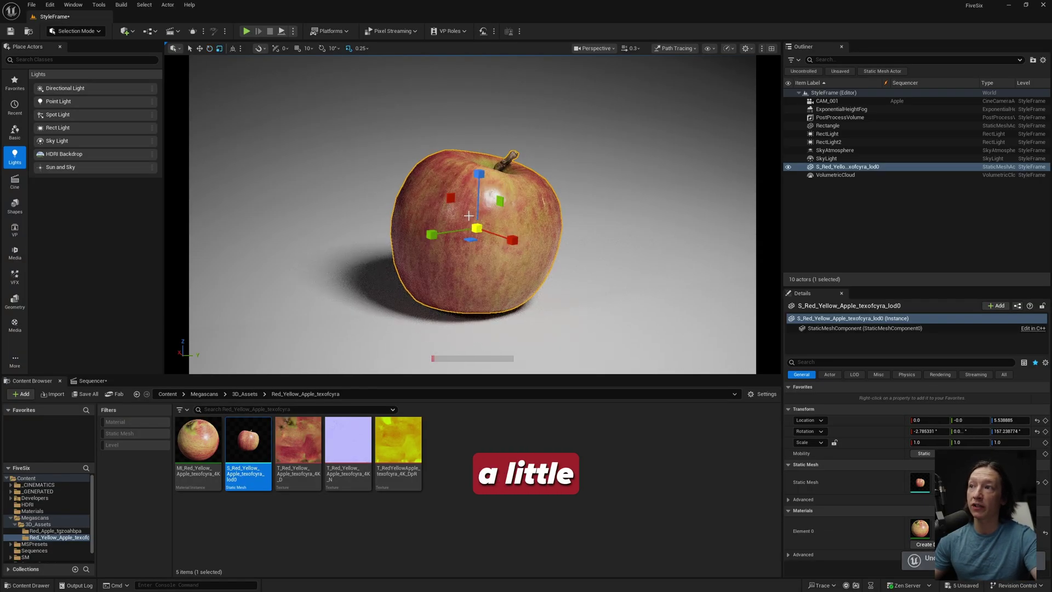
left_click(176, 51)
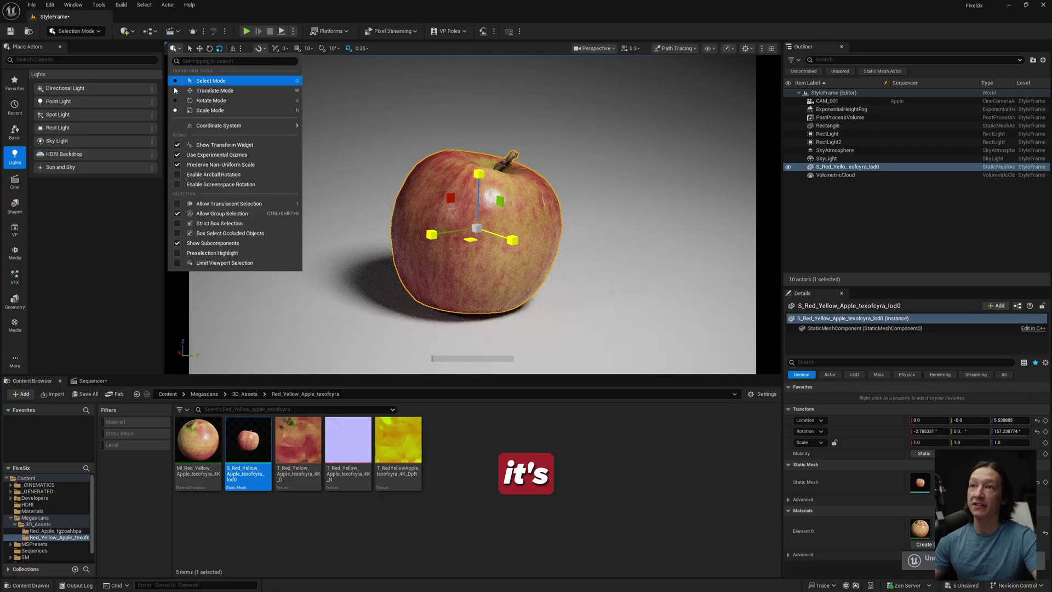
left_click(177, 155)
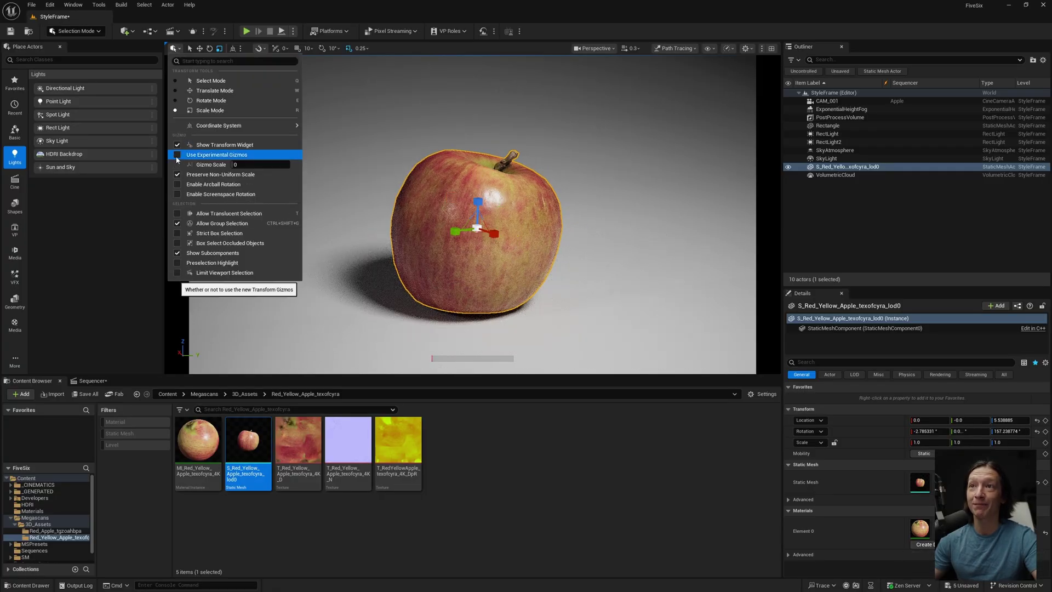
- Toggle Allow Translucent Selection on and back off in the viewport's selection settings
left_click(181, 174)
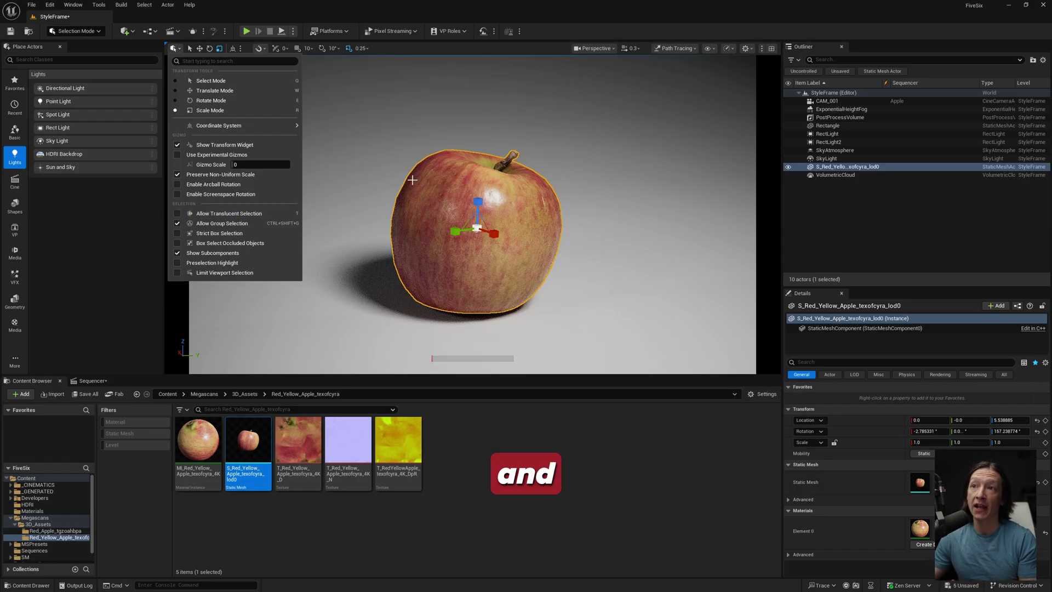
left_click(177, 214)
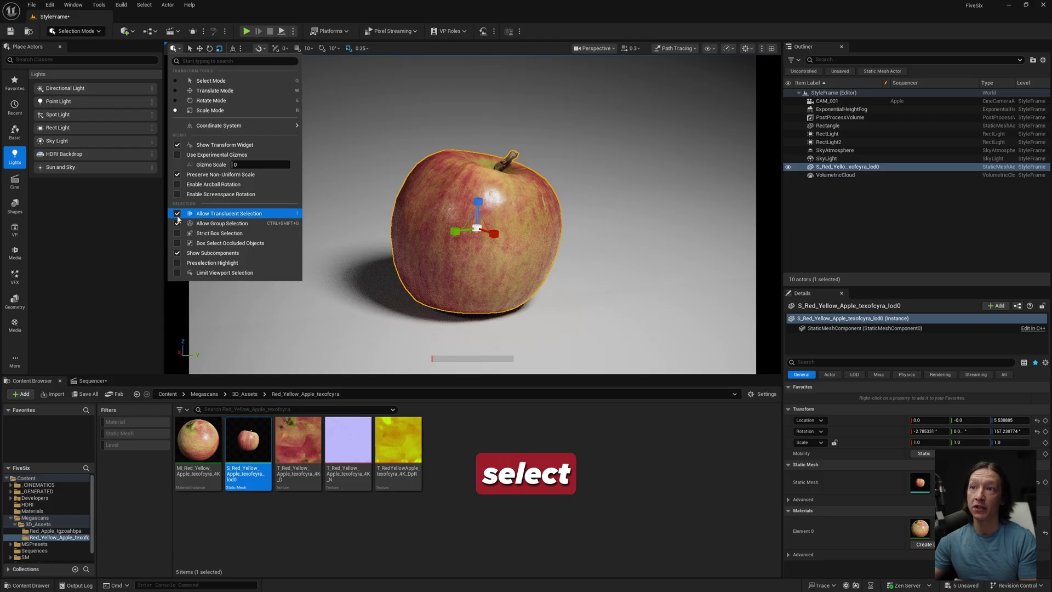
left_click(177, 214)
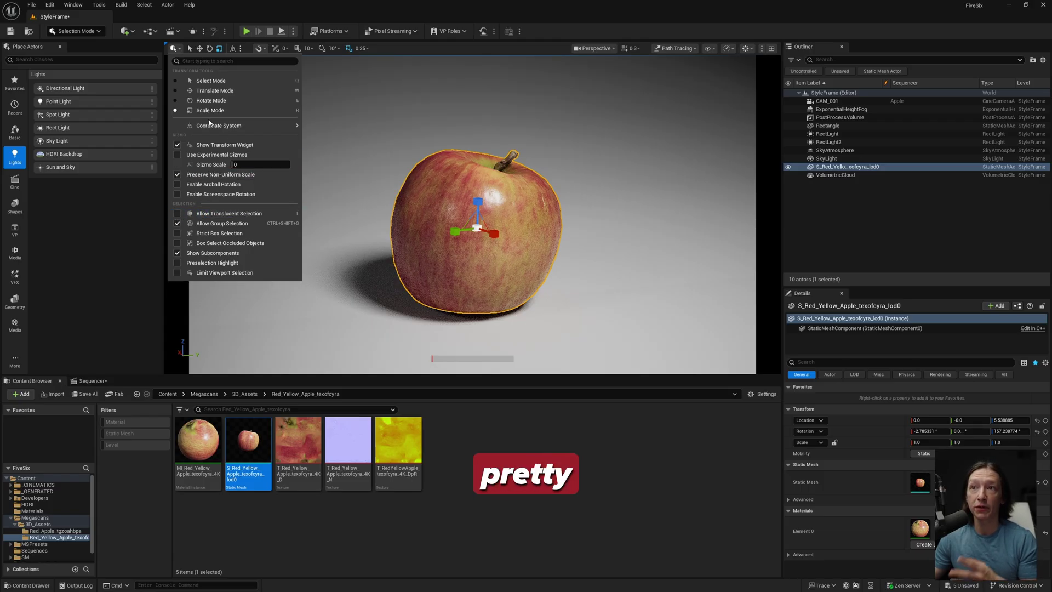
- Cycle through the translate, rotate, scale and select tools for the apple, ending with the rotate tool
left_click(201, 49)
left_click(212, 50)
left_click(219, 49)
left_click(200, 49)
left_click(190, 49)
left_click(200, 50)
left_click(208, 49)
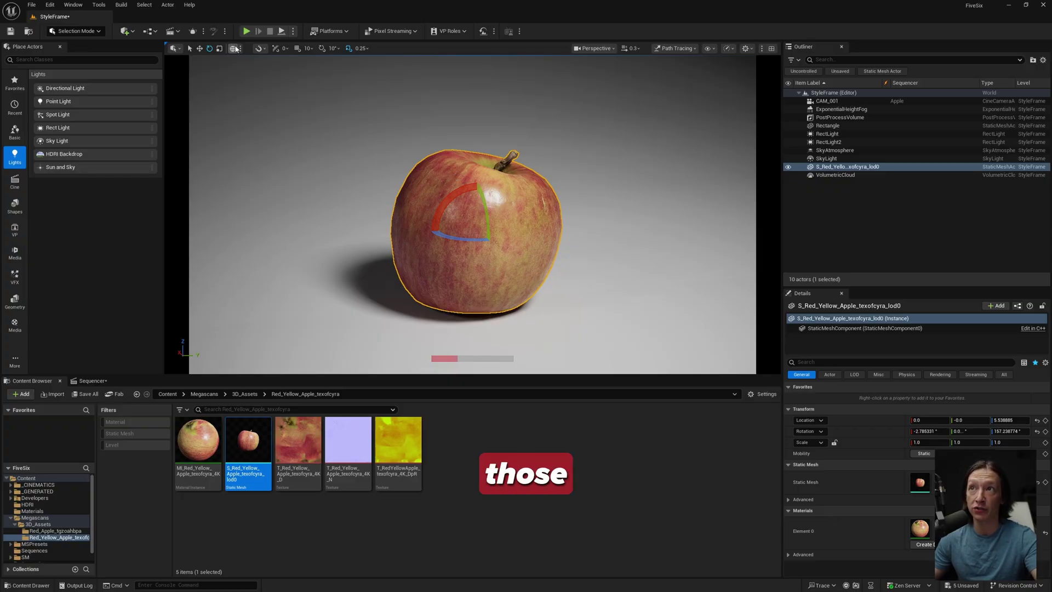
- Try a rotation of the apple and undo it, and rotate the apple again about two world axes to tilt it
mouse_move(452, 195)
left_mouse_down()
mouse_move(478, 206)
mouse_move(465, 198)
mouse_move(503, 239)
left_mouse_up()
key("ctrl+z")
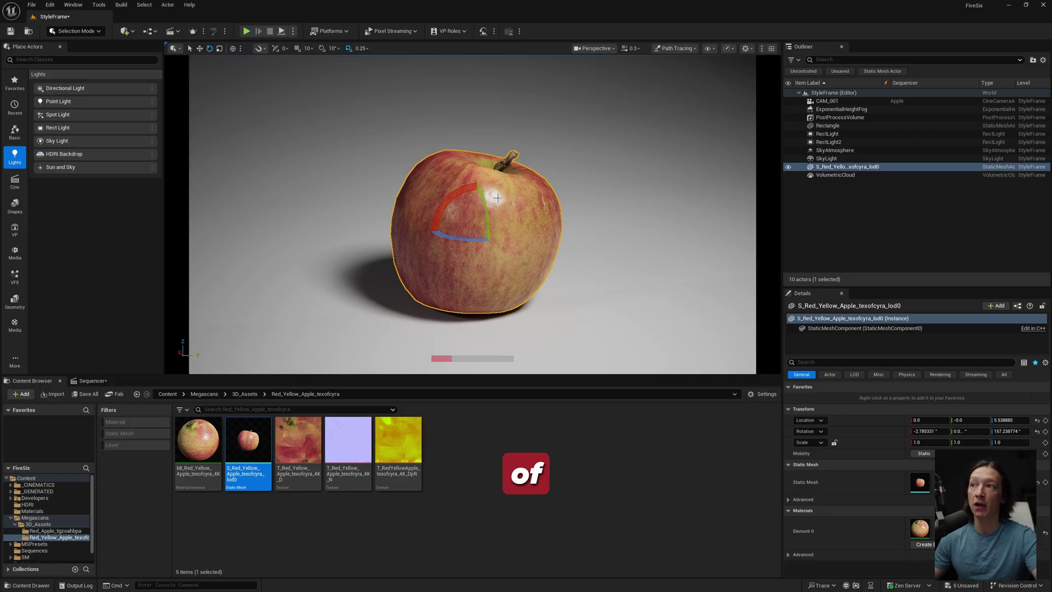
left_click_drag(484, 203, 488, 235)
left_click_drag(445, 199, 473, 202)
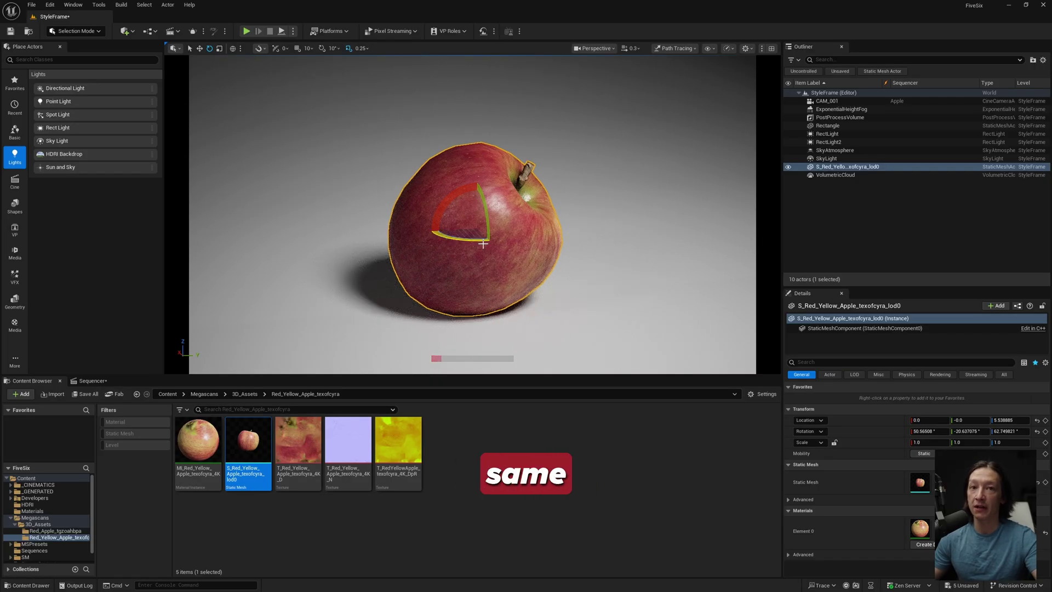
- Toggle the gizmo's coordinate system between world and local space, leaving it in local space
left_click(233, 48)
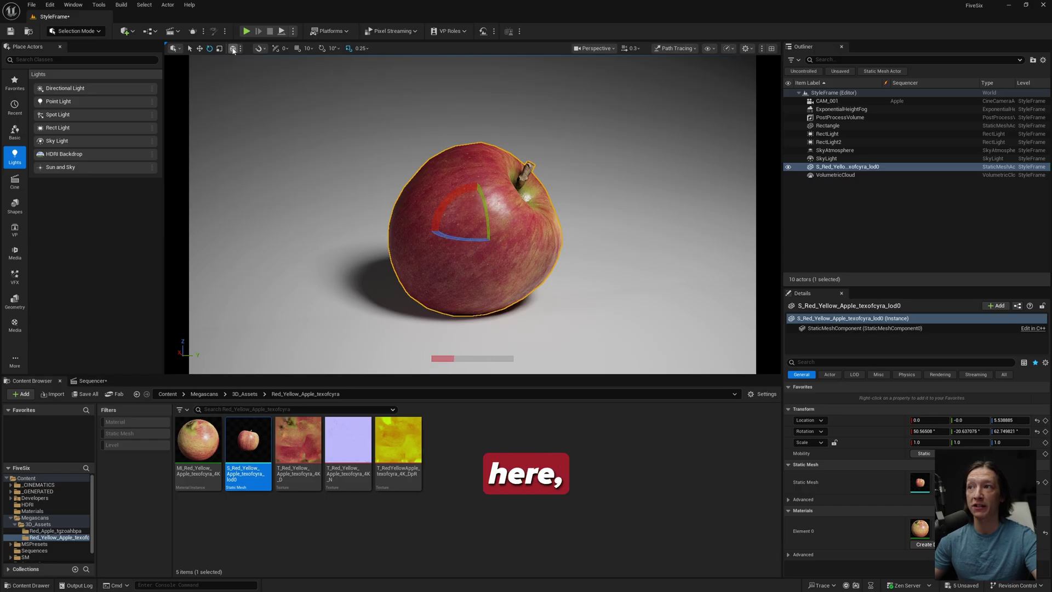
left_click(233, 49)
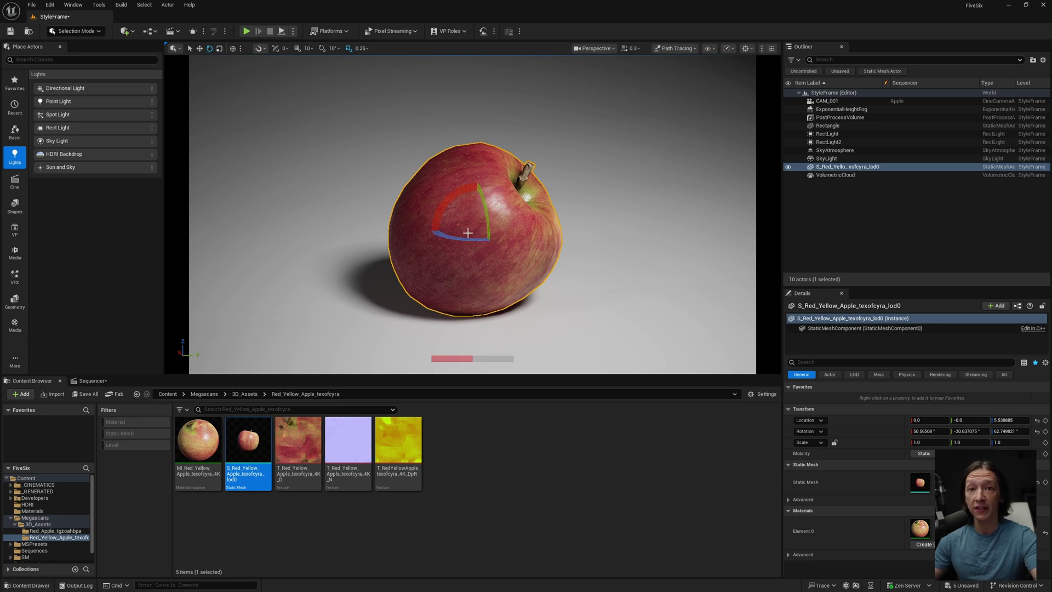
key("ctrl+grave")
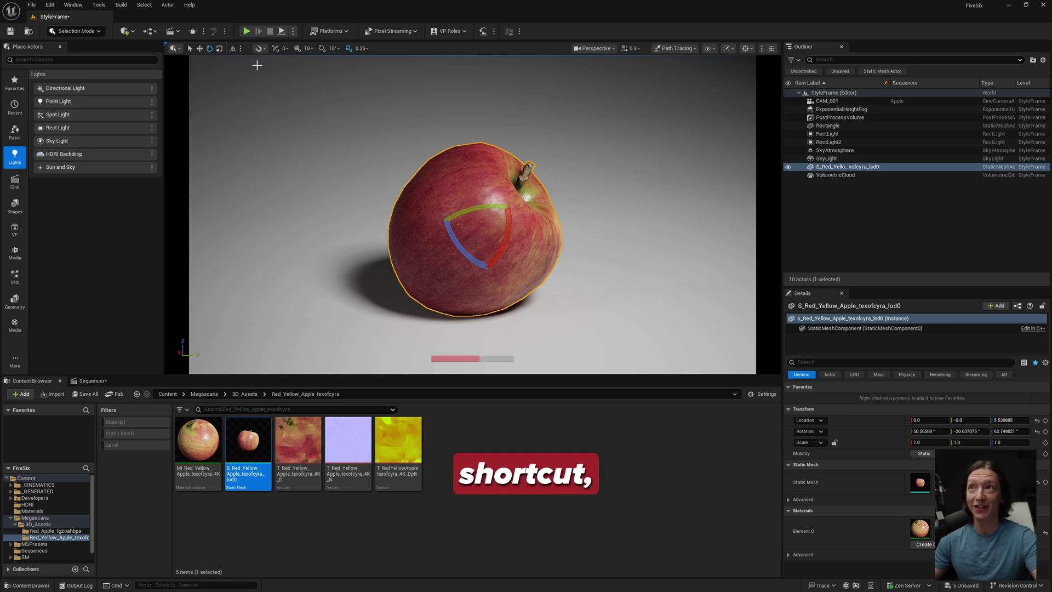
- Undo the apple's test rotations and restore its selection
key("ctrl+z")
key("ctrl+z")
key("ctrl+z")
key("ctrl+z")
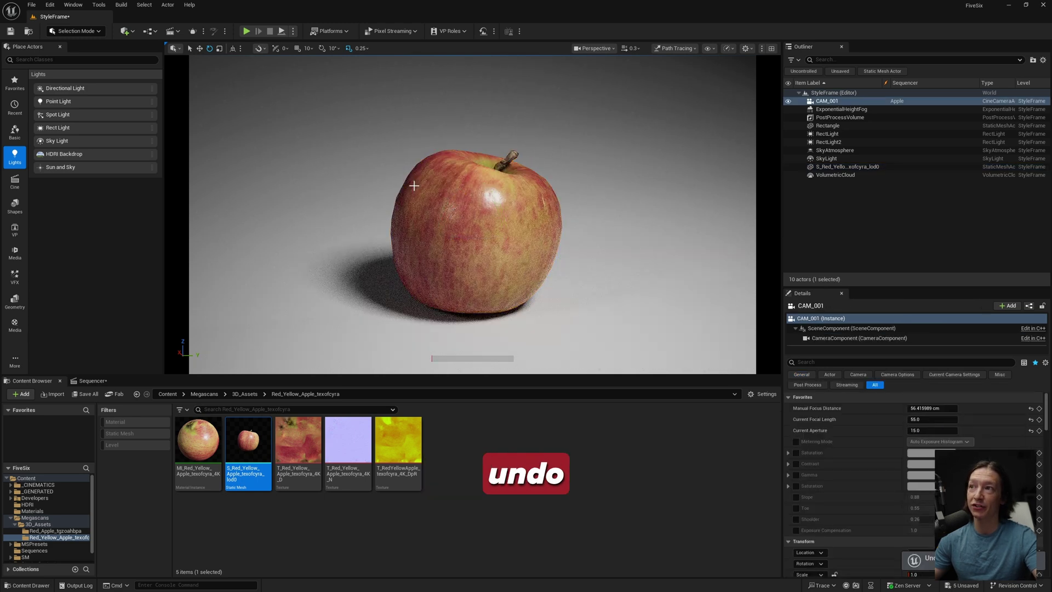
key("ctrl+y")
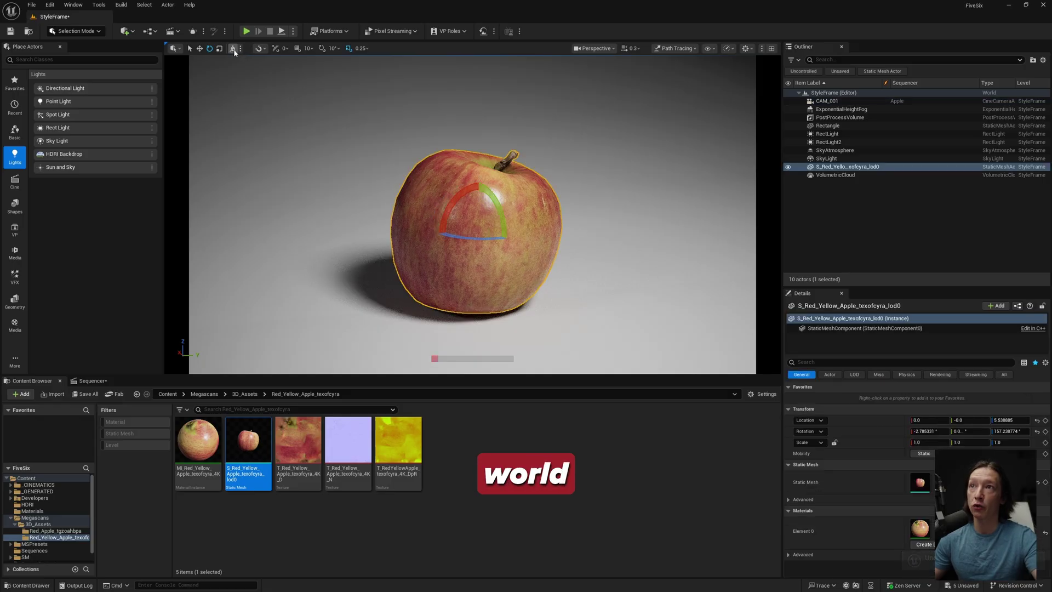
- Examine the viewport snapping options, including Surface, Actor, Vertex and Planar snapping
left_click(260, 49)
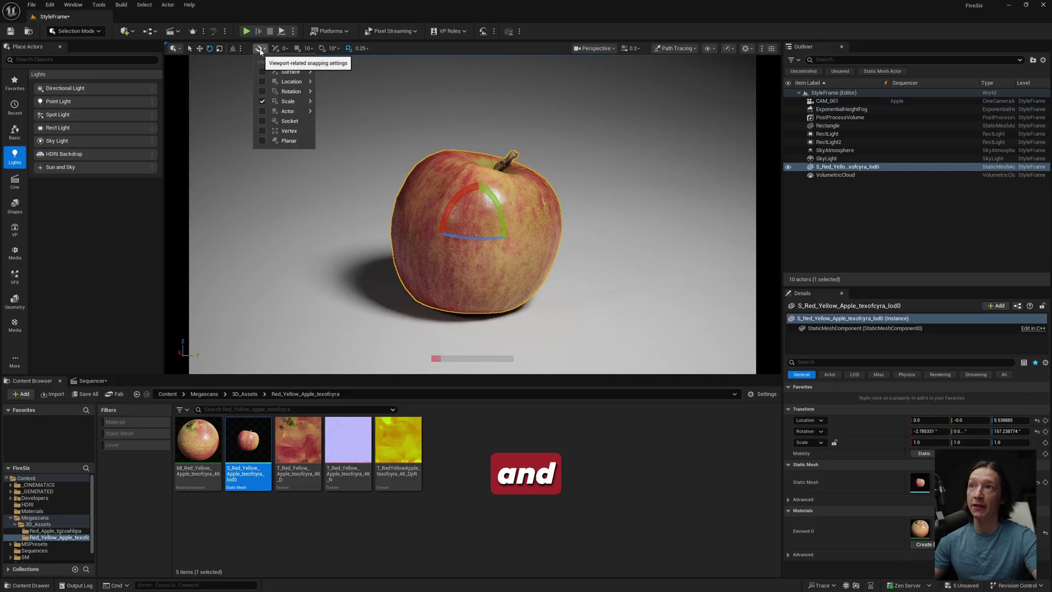
mouse_move(265, 76)
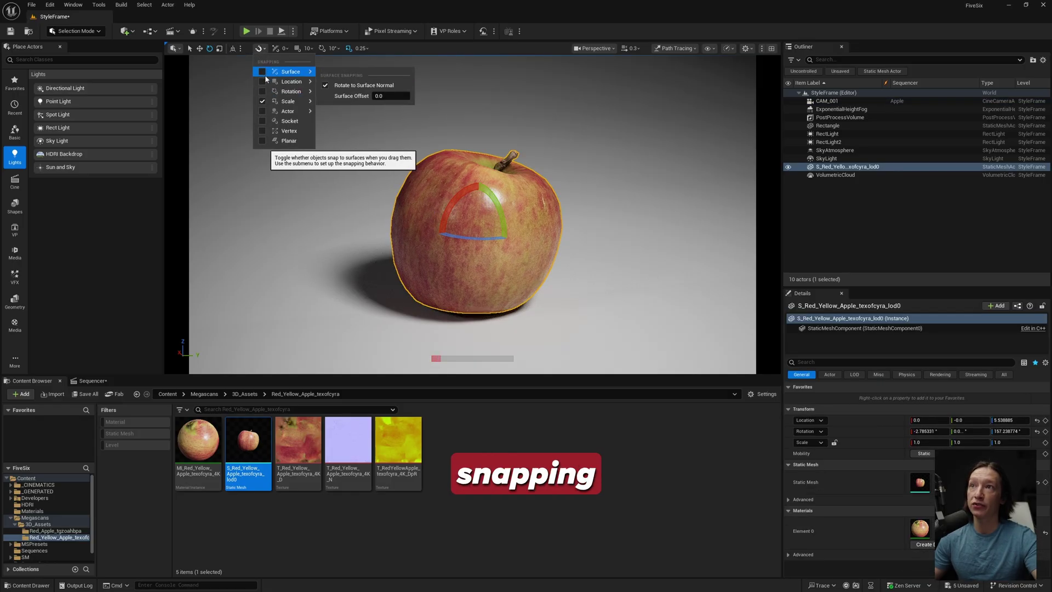
mouse_move(264, 114)
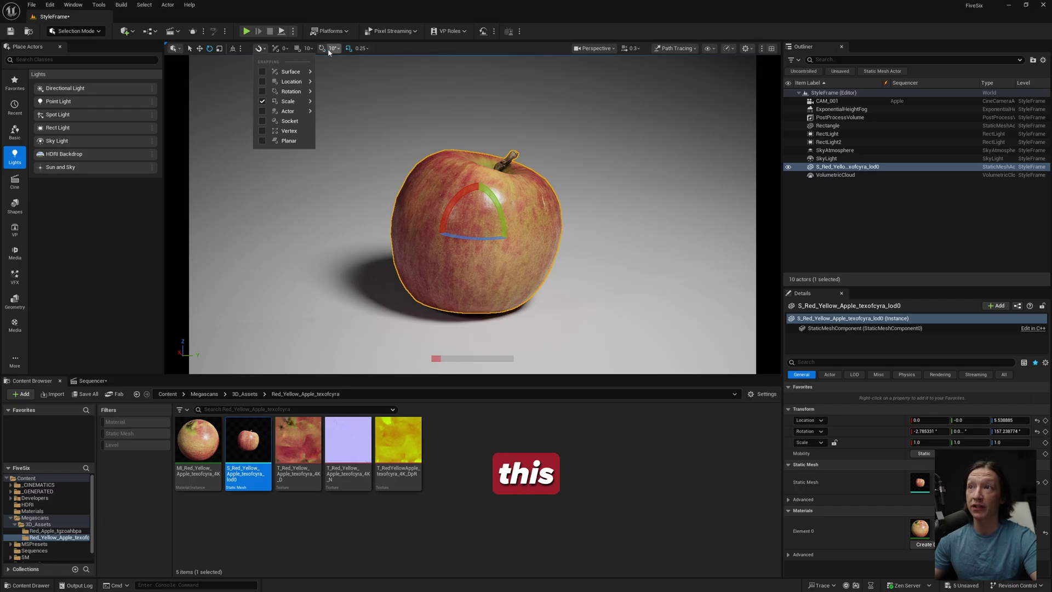
mouse_move(261, 113)
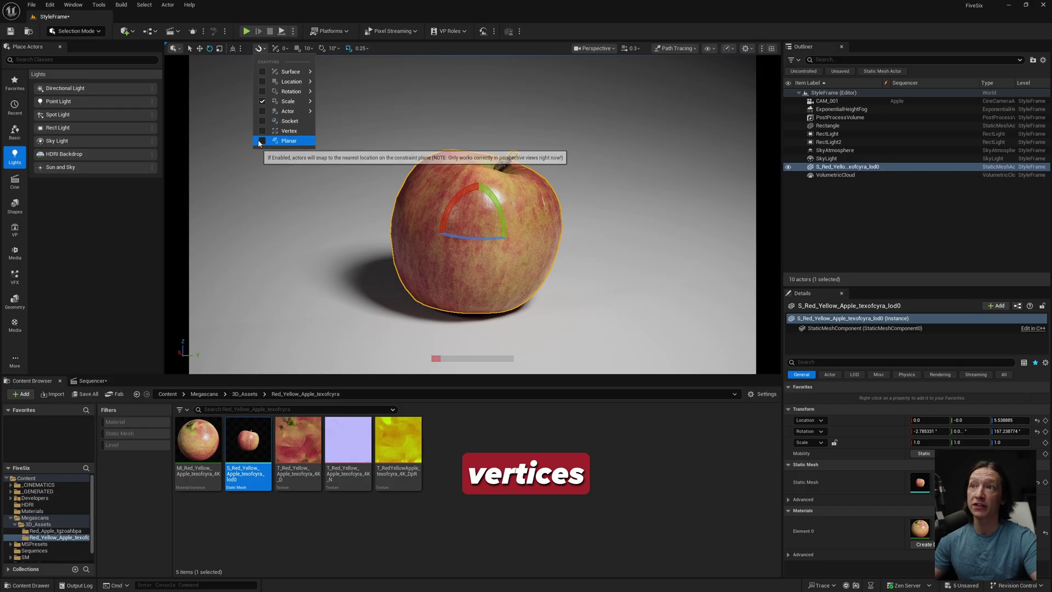
left_click(434, 178)
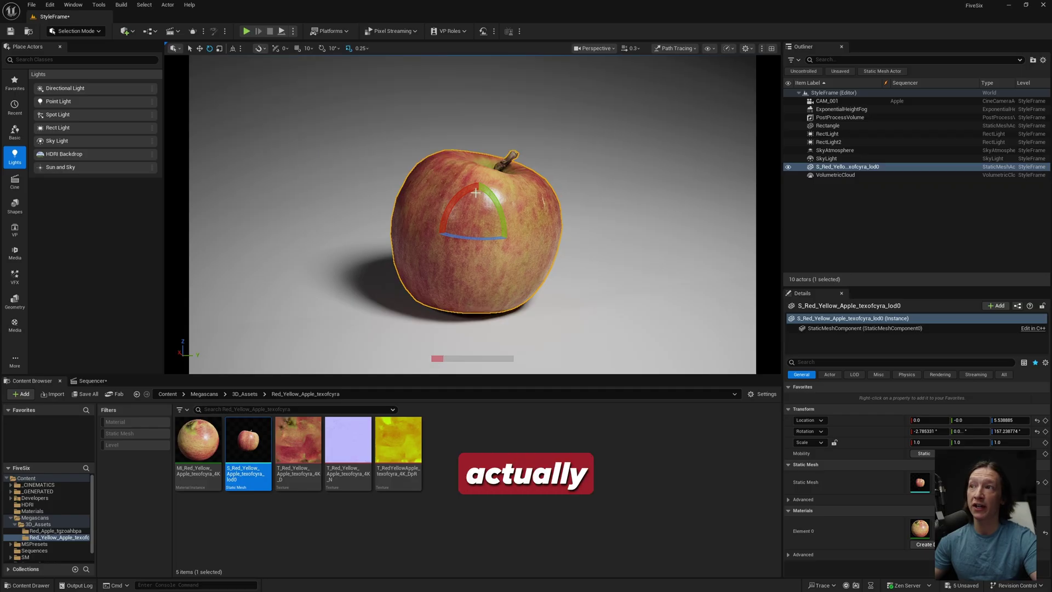
- Switch to the translate tool and move the apple up off the backdrop to a Z location of about 7.35
key("w")
mouse_move(477, 196)
left_mouse_down()
mouse_move(457, 167)
mouse_move(482, 295)
mouse_move(464, 181)
left_mouse_up()
key("ctrl+z")
- Turn off Planar snapping in the viewport's snapping settings
left_click(265, 48)
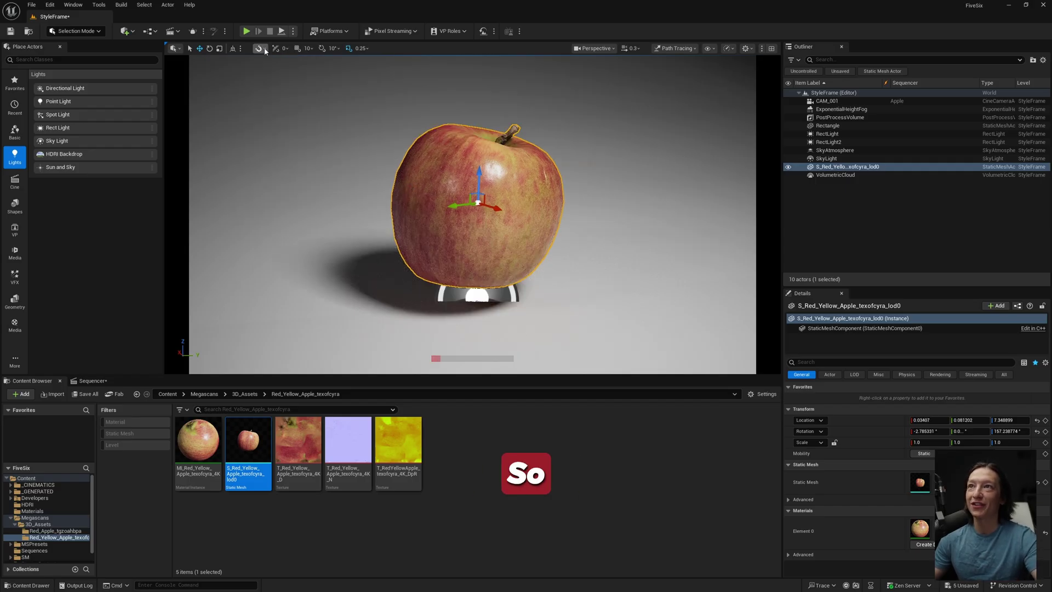
left_click(265, 49)
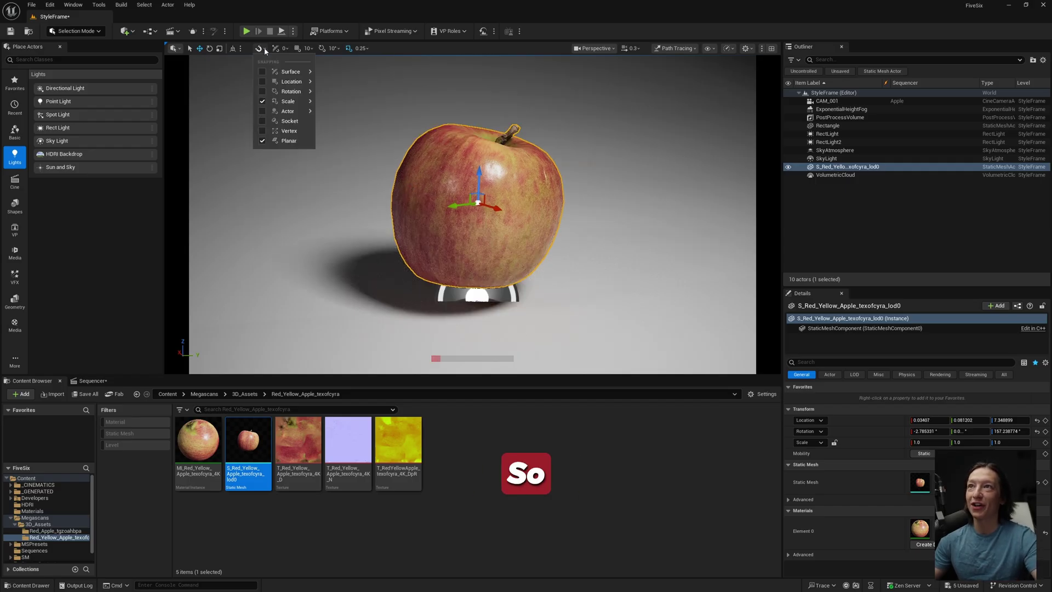
left_click(270, 141)
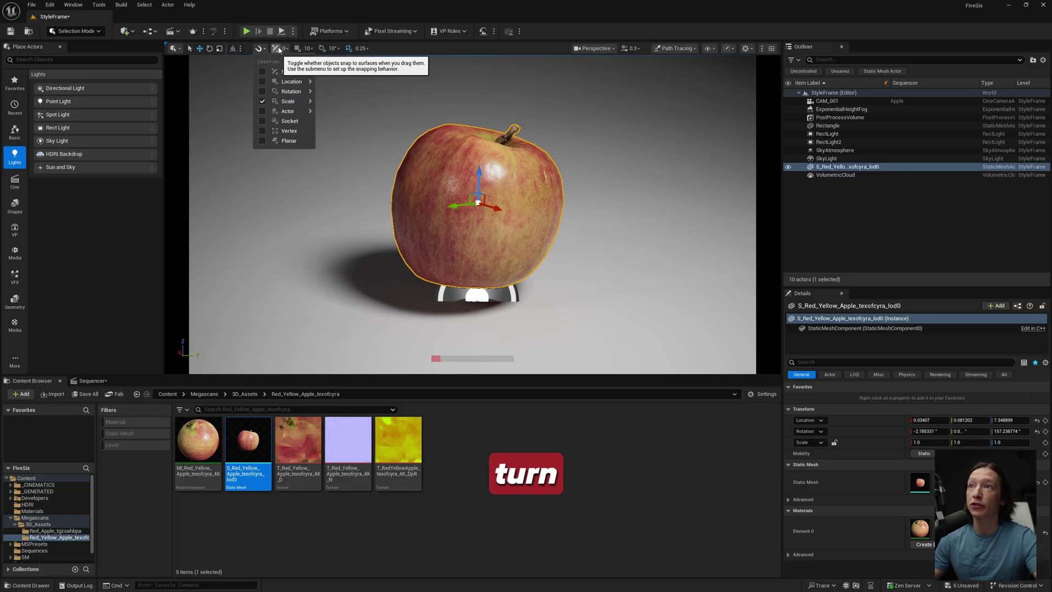
- Turn on location snapping with an increment of 1 and undo a test move of the apple
left_click(299, 50)
left_click(323, 49)
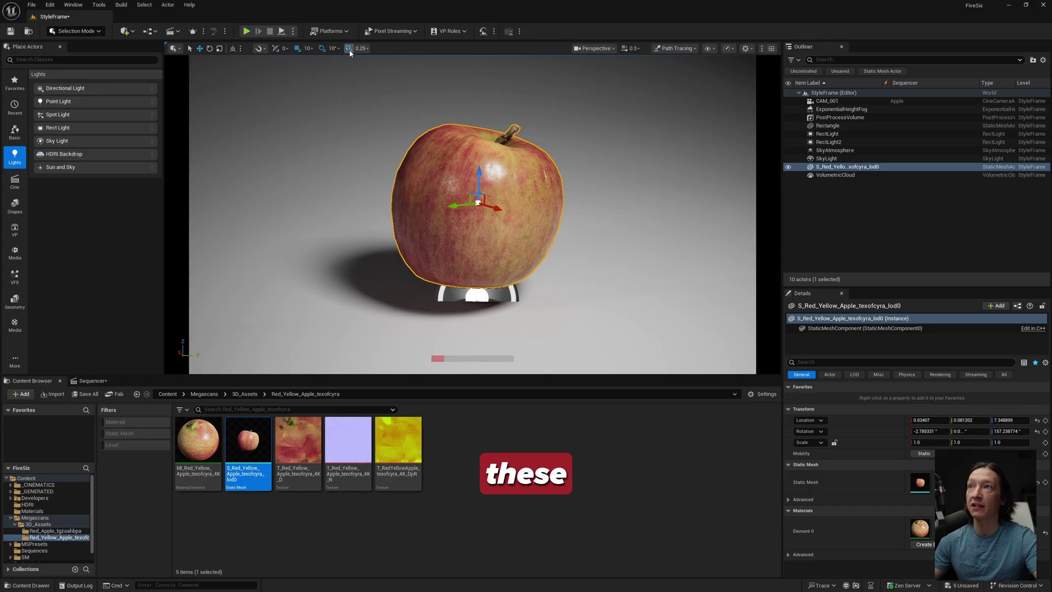
left_click(311, 50)
left_click(321, 71)
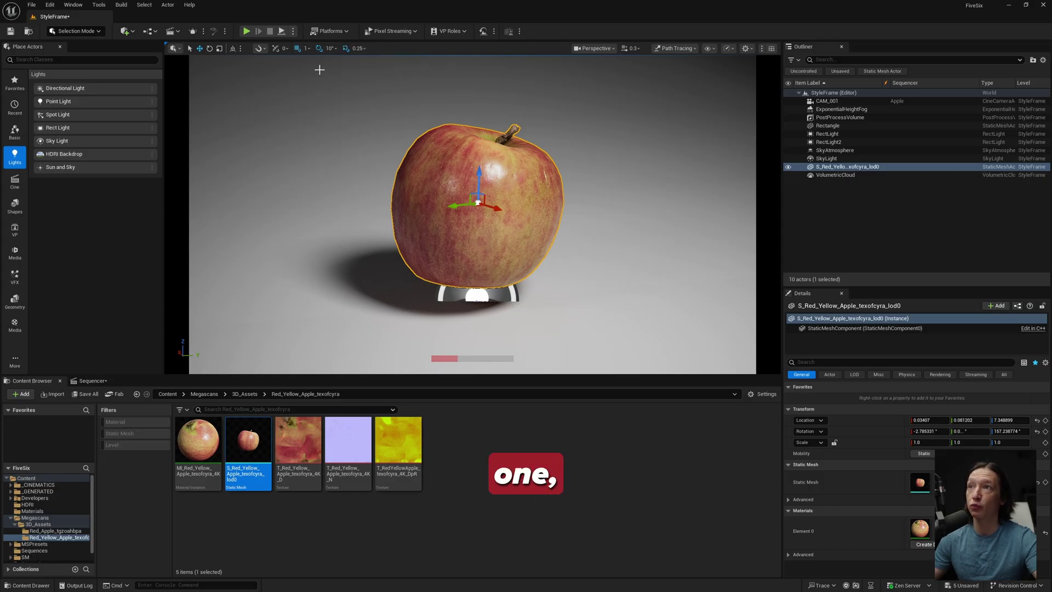
mouse_move(467, 205)
left_mouse_down()
mouse_move(378, 208)
mouse_move(465, 215)
mouse_move(482, 206)
left_mouse_up()
key("ctrl+z")
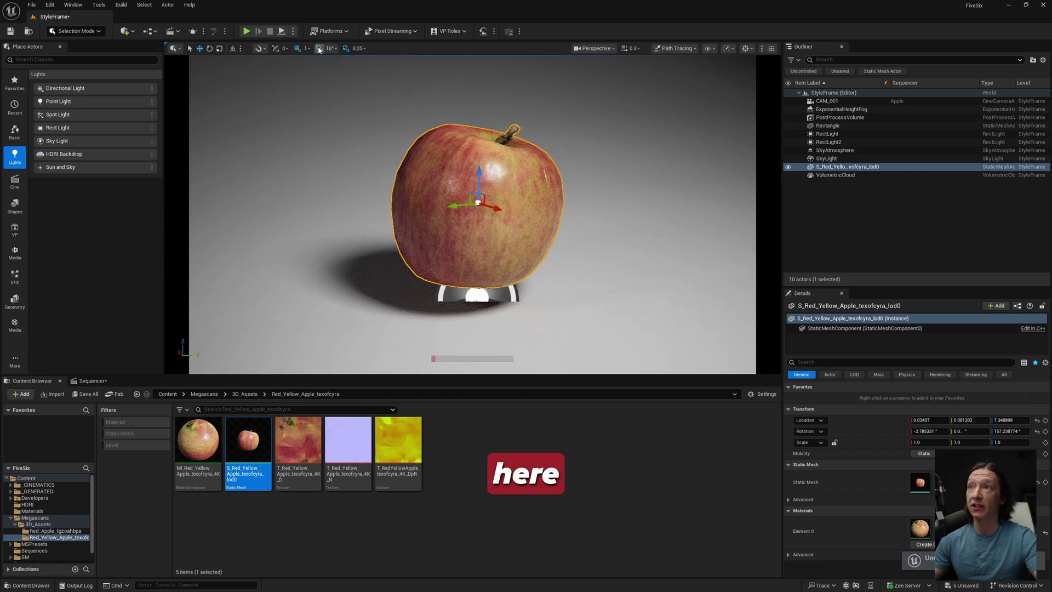
- Switch to the rotate tool, toggle the 10° rotation snapping and turn the apple to a Z rotation of about 177°
key("e")
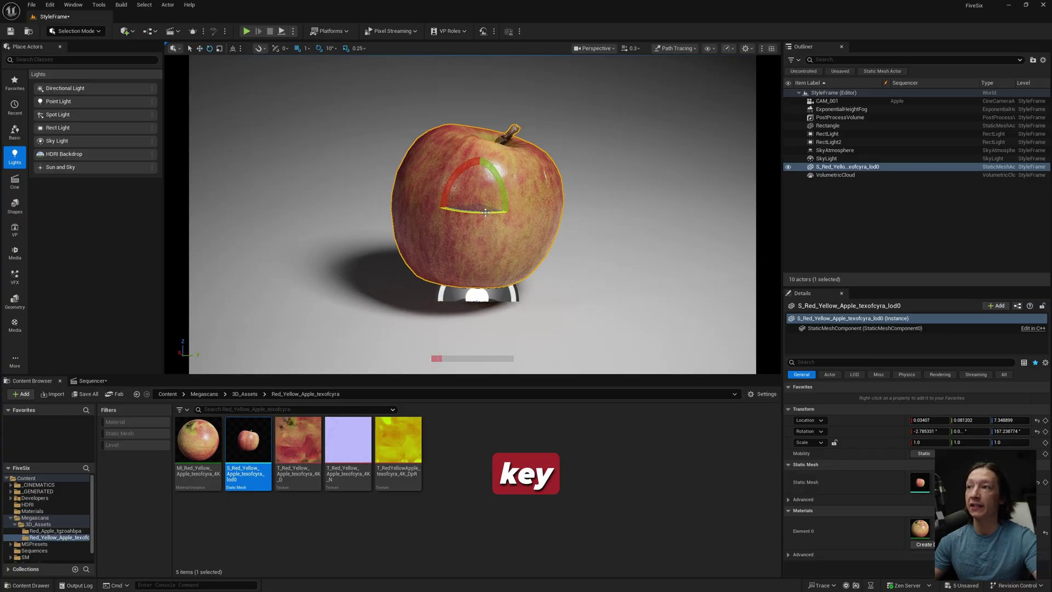
left_click_drag(484, 212, 533, 214)
left_click(333, 51)
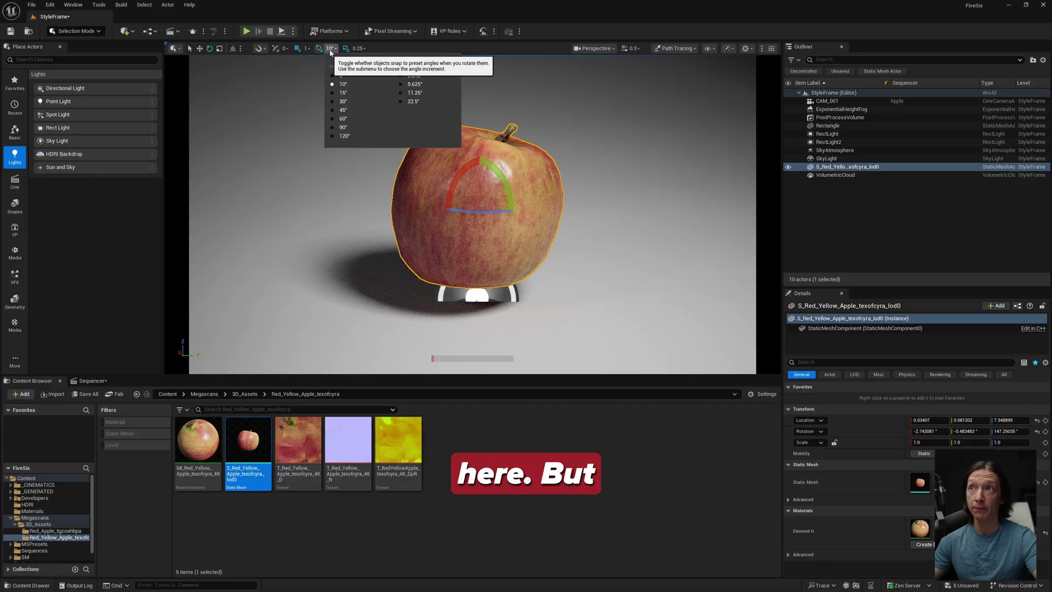
left_click(317, 50)
mouse_move(476, 212)
left_mouse_down()
mouse_move(592, 212)
mouse_move(548, 211)
left_mouse_up()
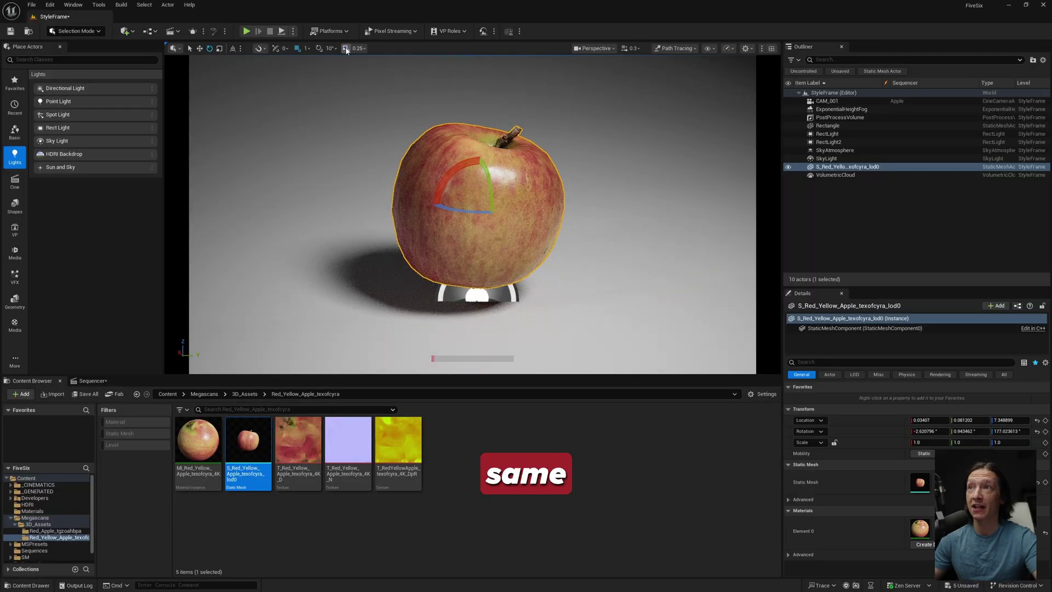
- Switch to the scale tool, undo a free test scaling and scale the apple uniformly to 1.25
key("r")
mouse_move(477, 203)
left_mouse_down()
mouse_move(526, 181)
mouse_move(450, 219)
mouse_move(490, 195)
mouse_move(472, 208)
mouse_move(481, 198)
left_mouse_up()
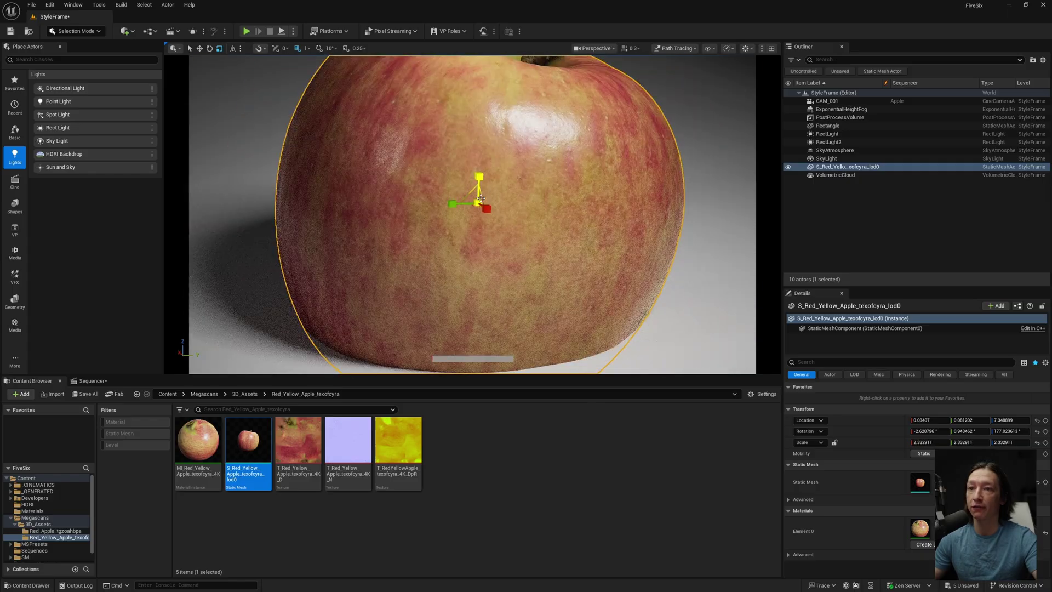
key("ctrl+z")
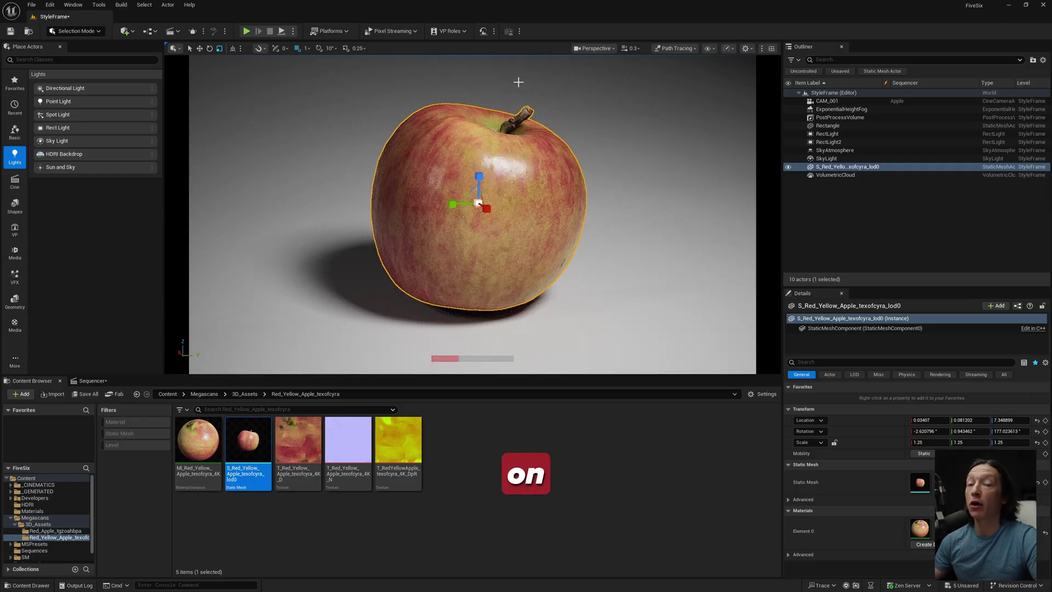
- Bring up the Sequencer and switch the viewport to the left orthographic view
left_click(595, 49)
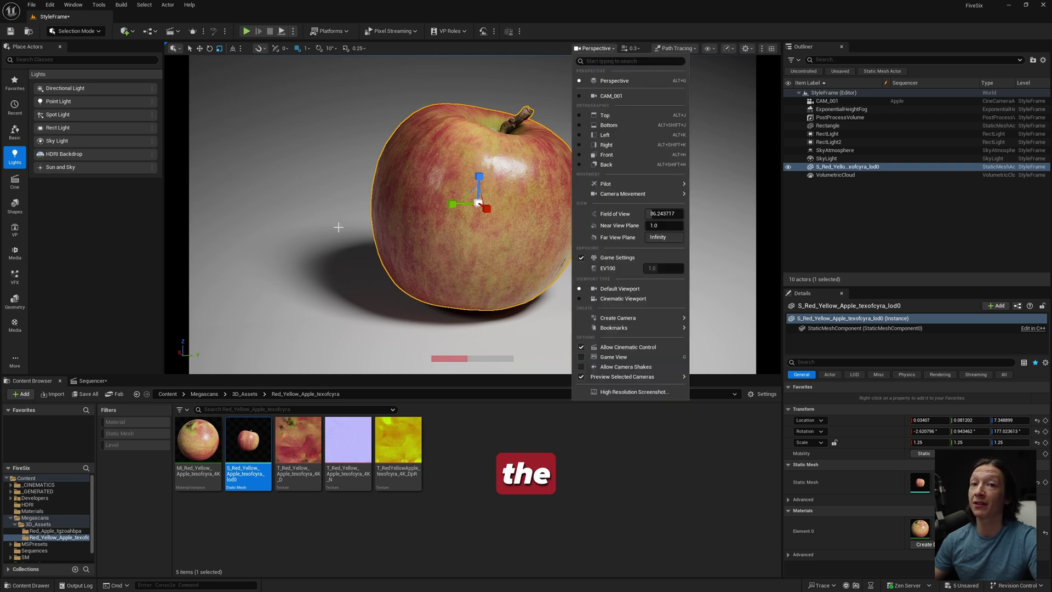
left_click(601, 112)
left_click(596, 48)
left_click(584, 133)
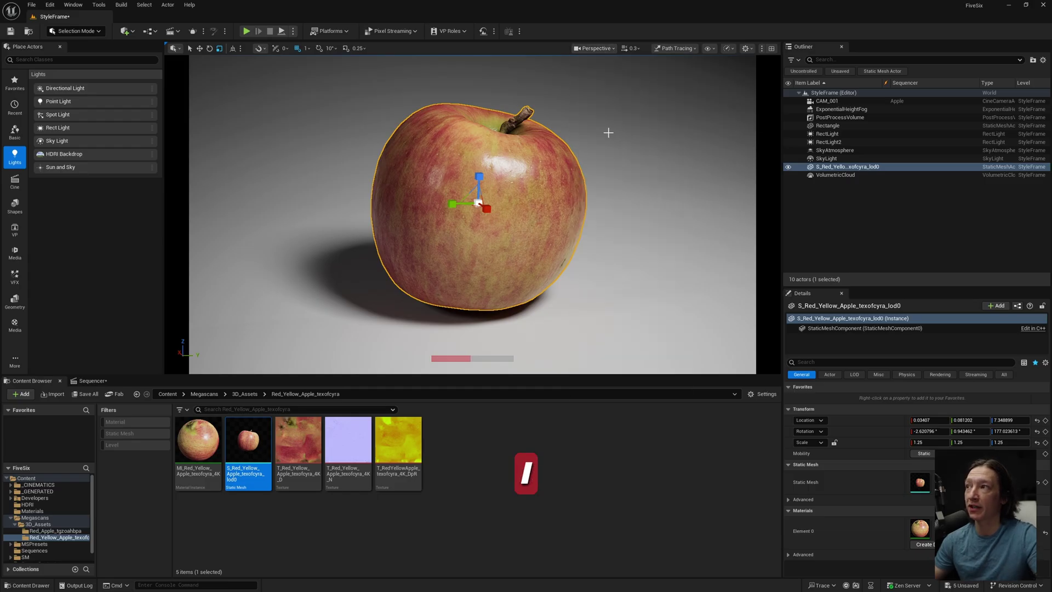
left_click(92, 380)
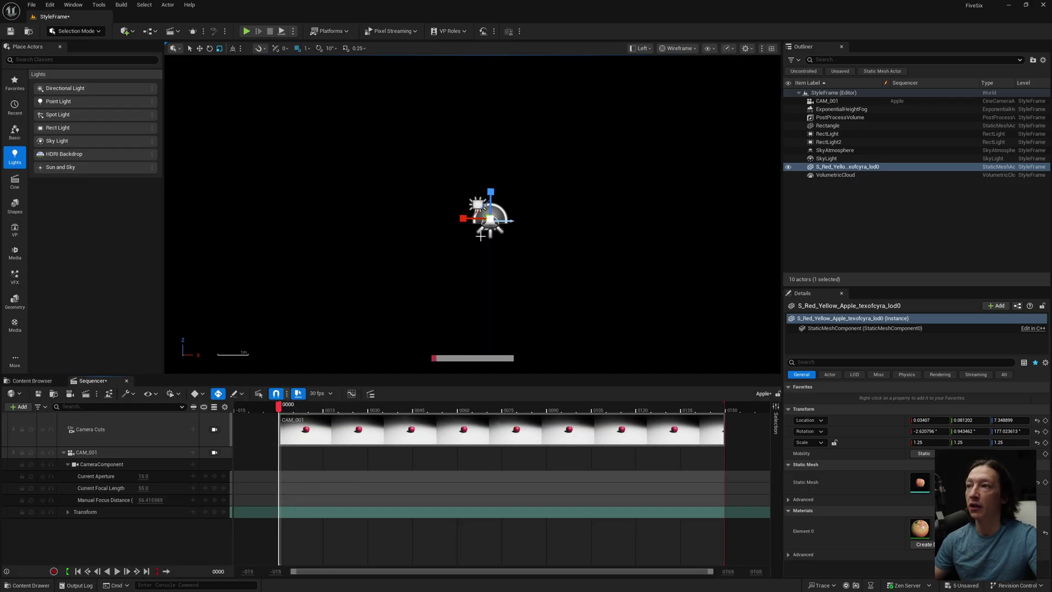
- Return the viewport to the Perspective view and frame the selected apple
left_click(637, 49)
left_click(661, 81)
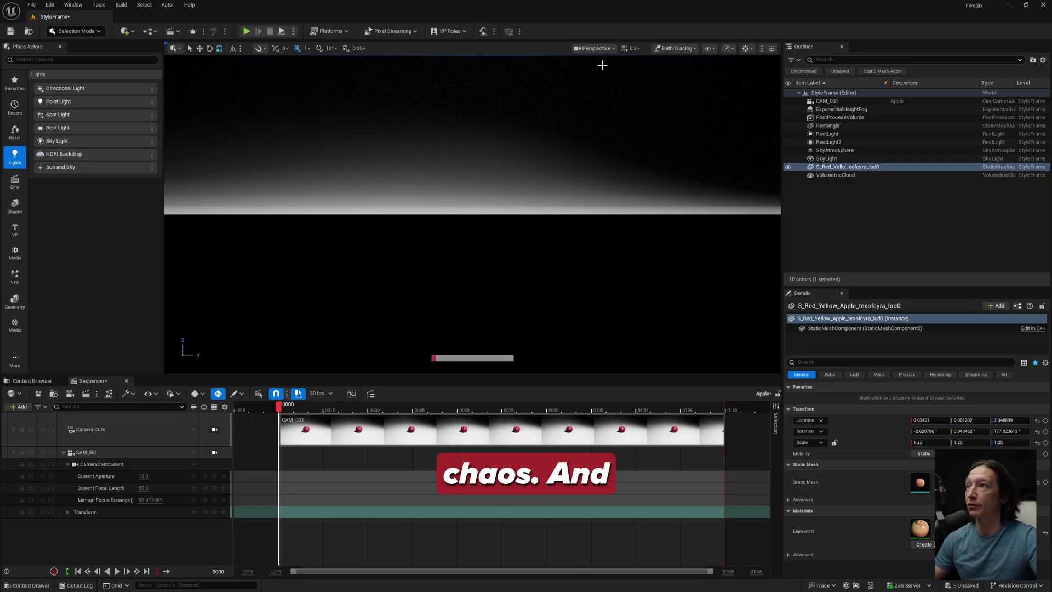
key("f")
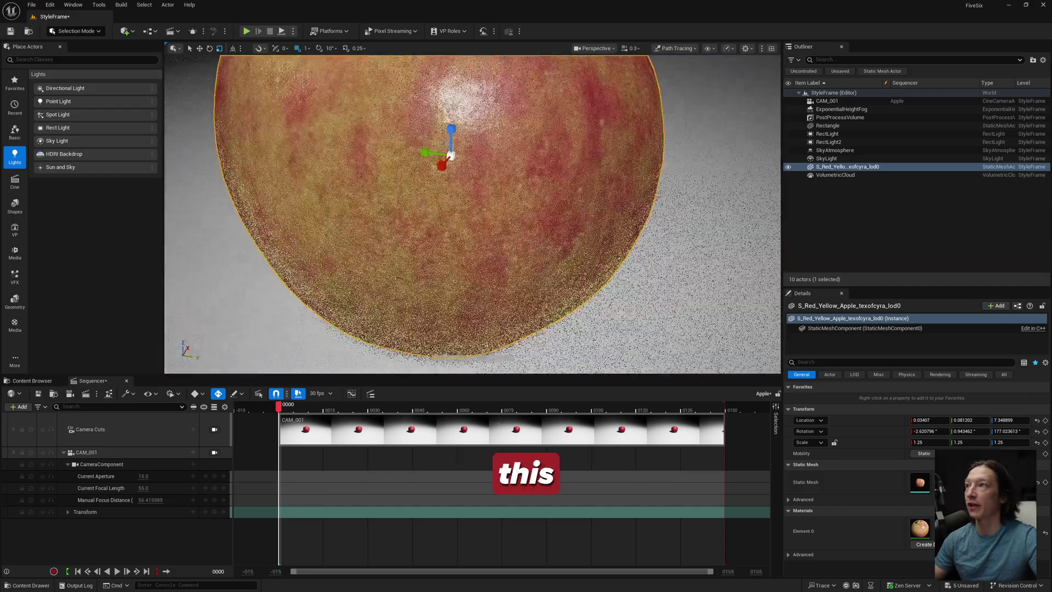
- Examine the viewport's camera options, including Cinematic Viewport, Create Camera and Pilot, and deselect the apple
left_click(610, 49)
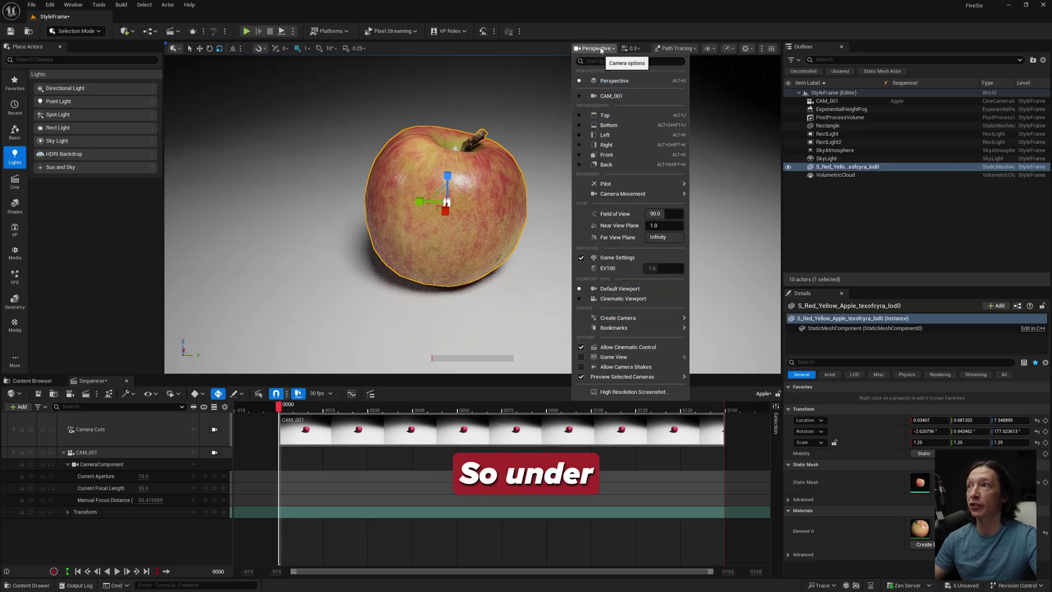
mouse_move(636, 318)
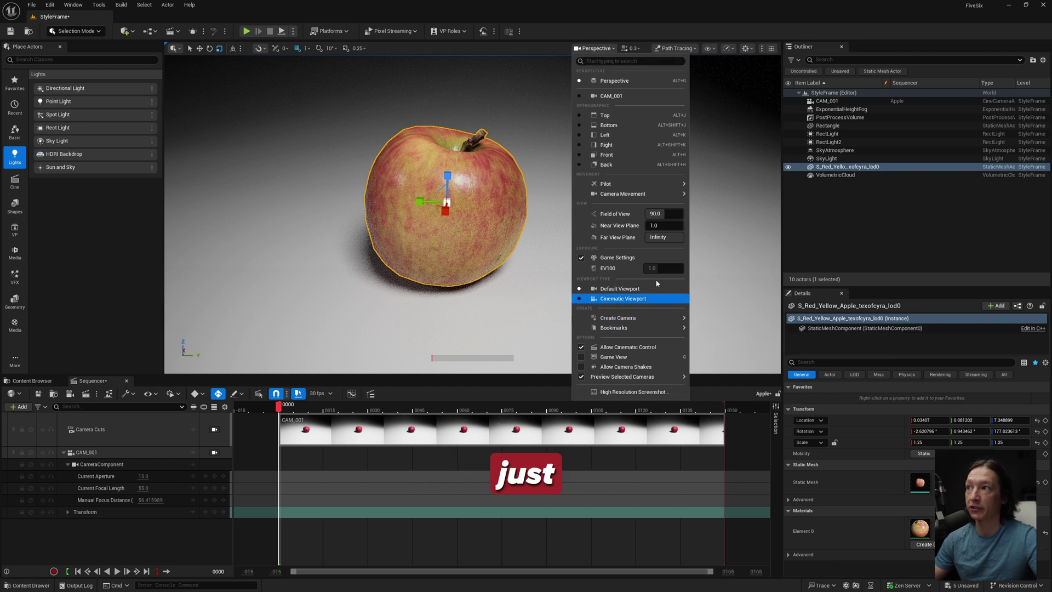
mouse_move(608, 185)
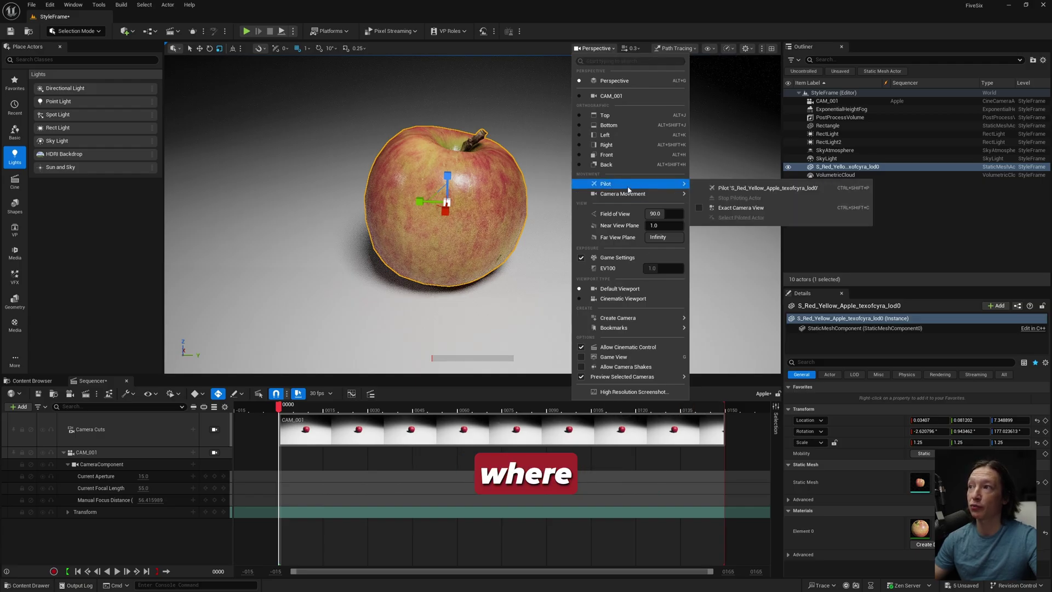
mouse_move(734, 208)
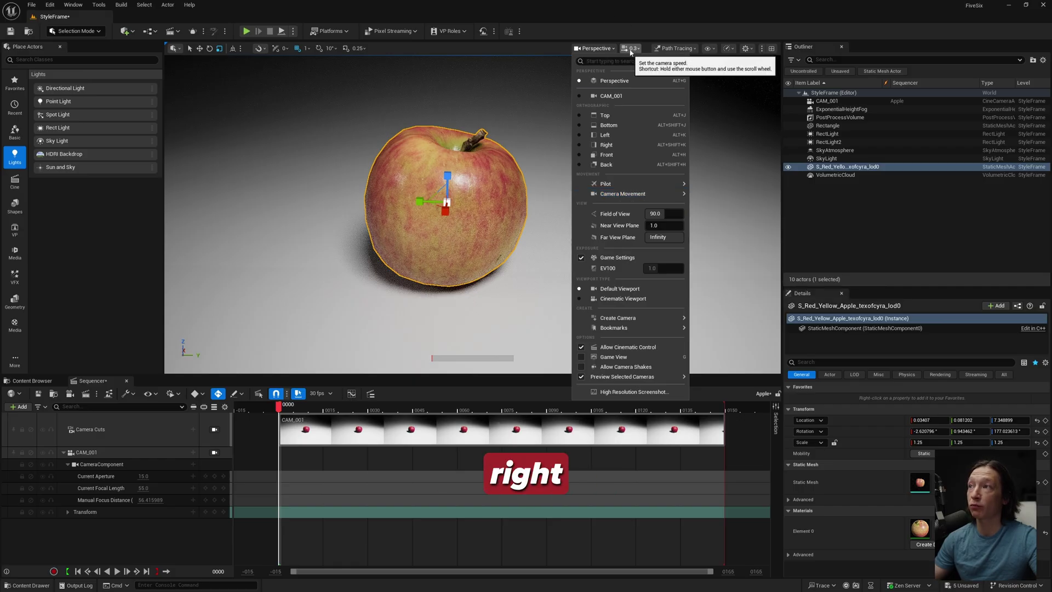
left_click(413, 121)
left_click(414, 121)
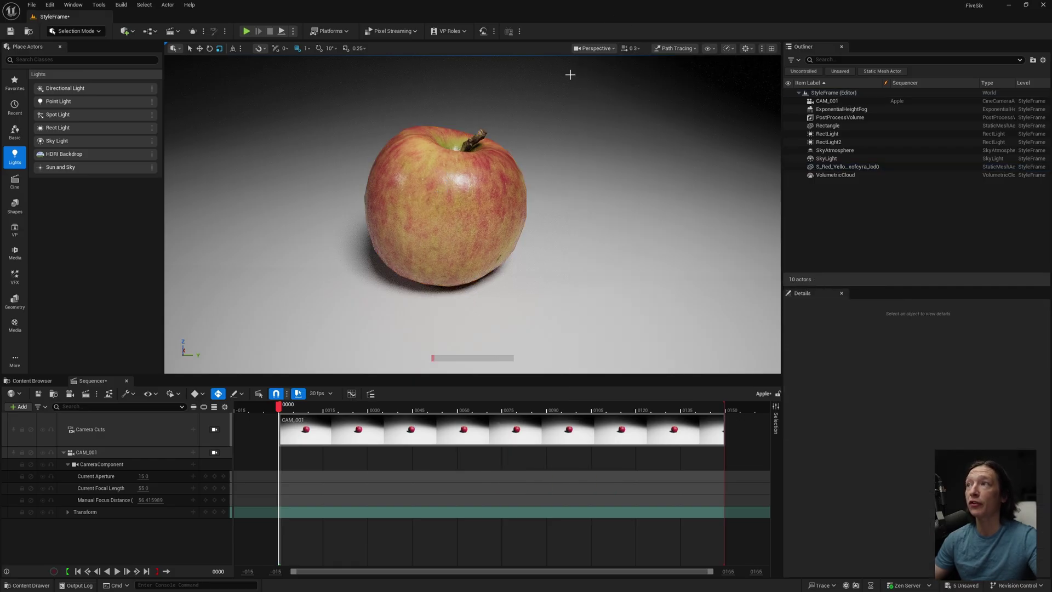
- Look at the camera speed settings and fly the camera away from and back towards the apple at the existing speed
left_click(633, 49)
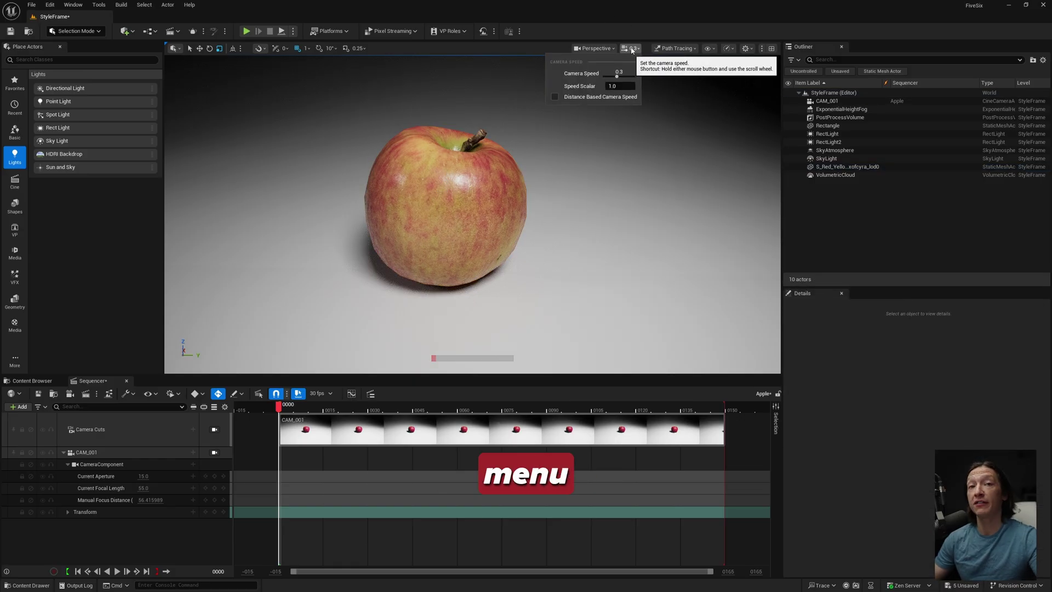
right_click(372, 153)
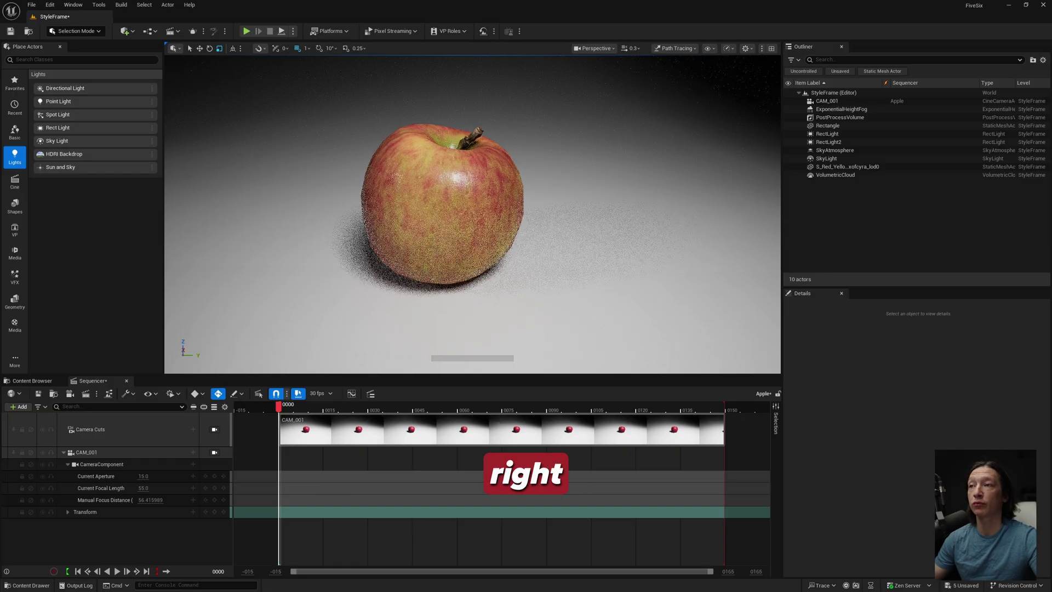
key("s")
key("s")
key("w")
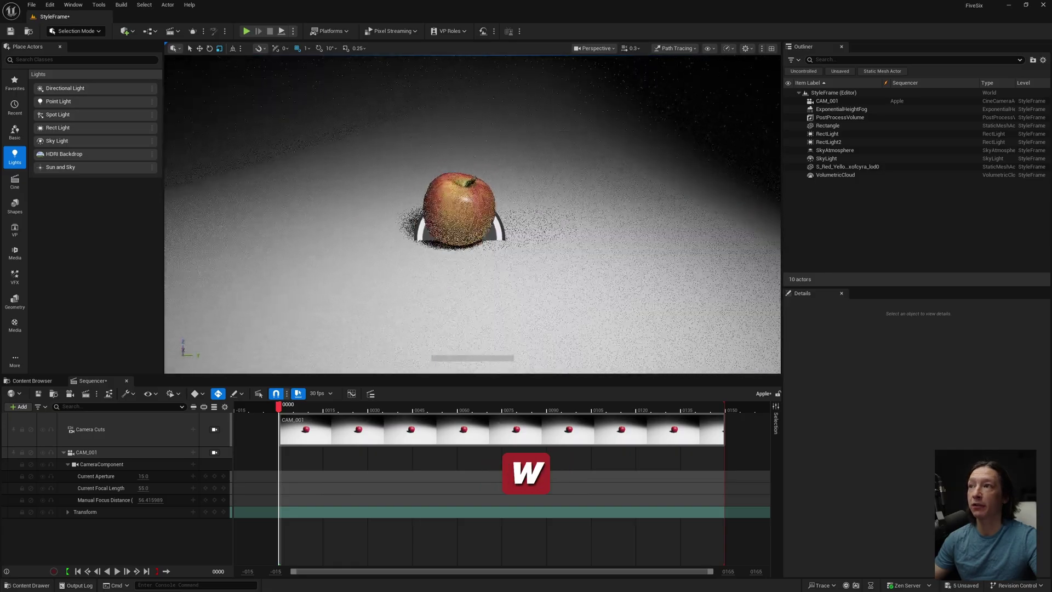
right_click_drag(372, 153, 394, 140)
right_click_drag(490, 256, 489, 257)
- Raise the camera speed to about 9.6 and fly the camera far back from the apple
left_click(627, 49)
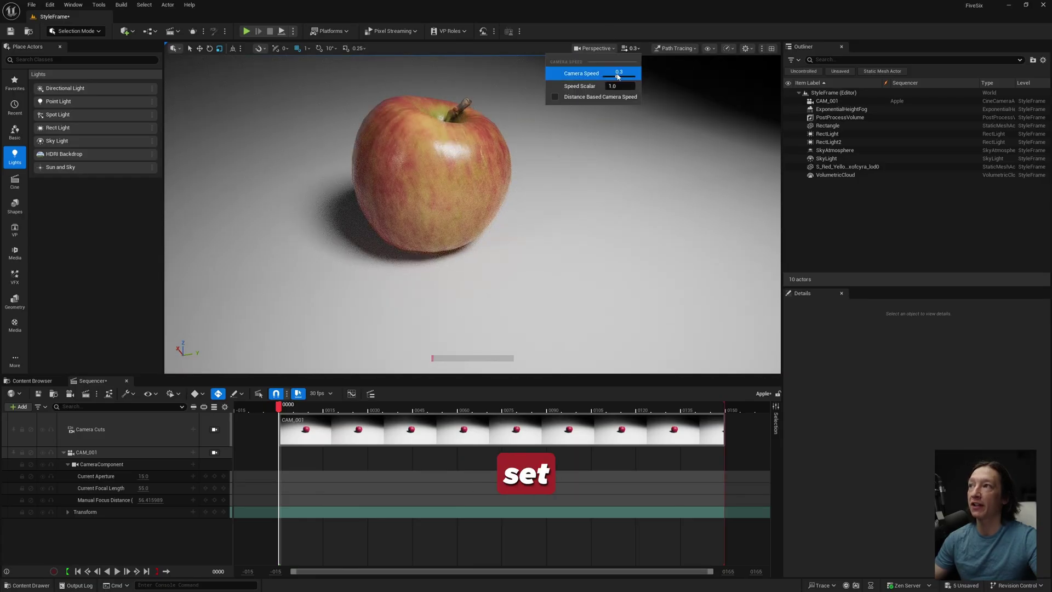
left_click(618, 76)
left_click(631, 48)
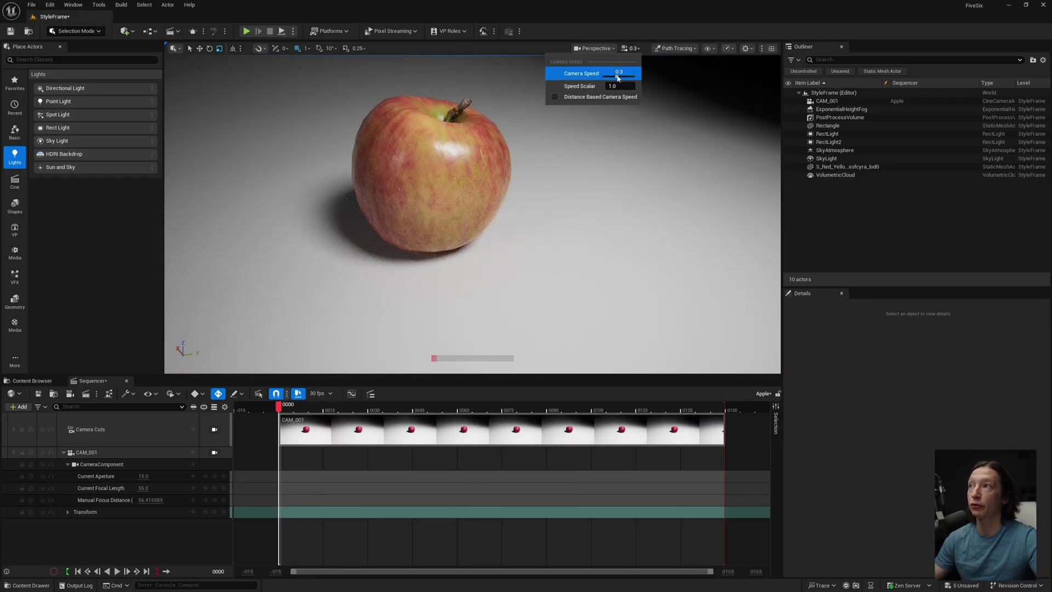
left_click_drag(620, 75, 634, 76)
key("s")
right_click_drag(529, 130, 529, 130)
key("w")
key("s")
right_click_drag(440, 156, 429, 152)
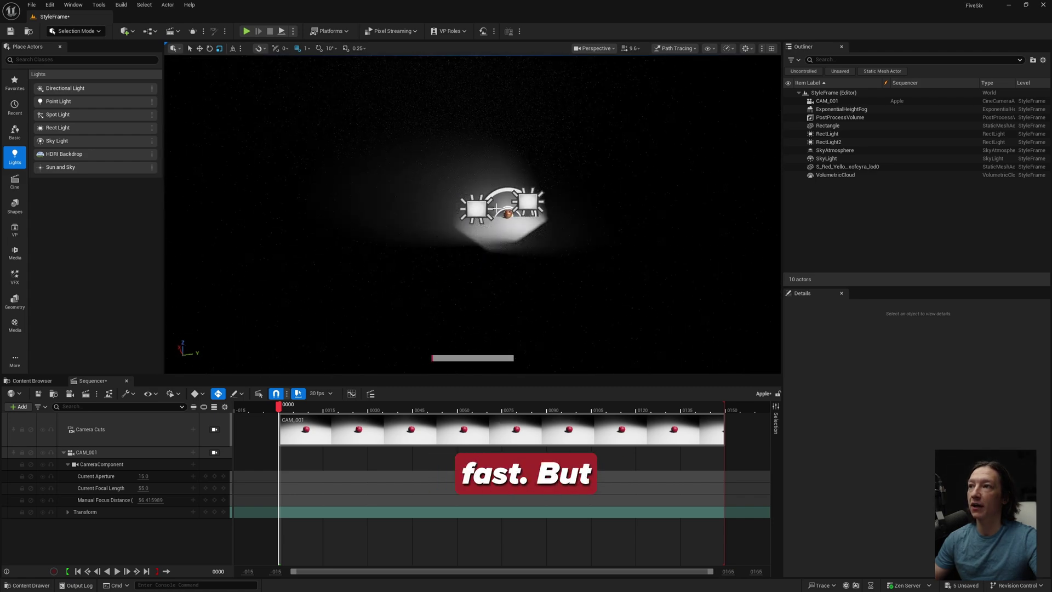
- Select the Rectangle backdrop and toggle Game View to hide the light icons and other editor overlays
left_click(508, 214)
left_click(485, 193)
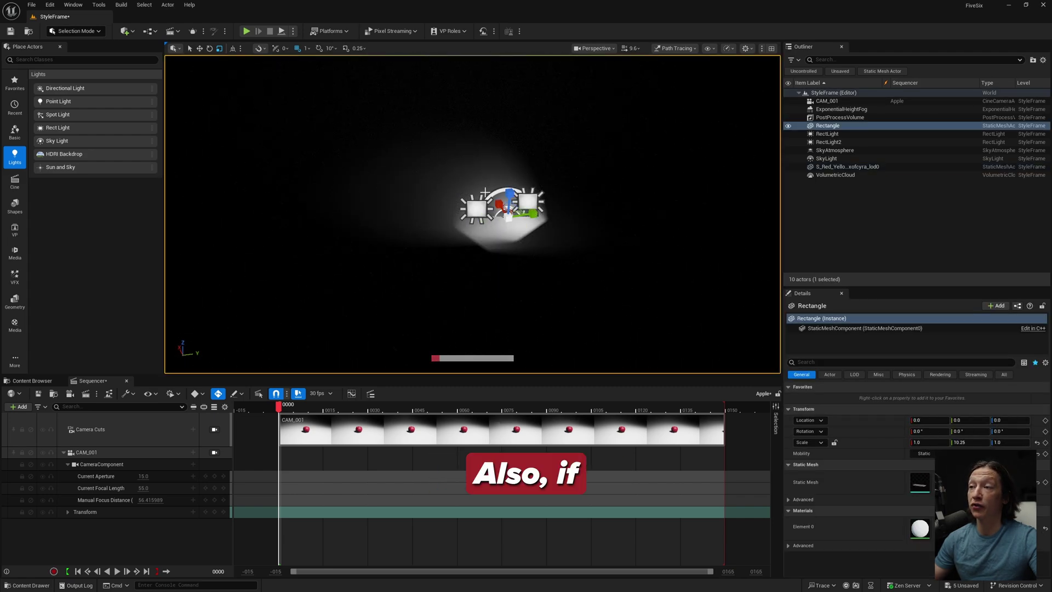
key("g")
key("g")
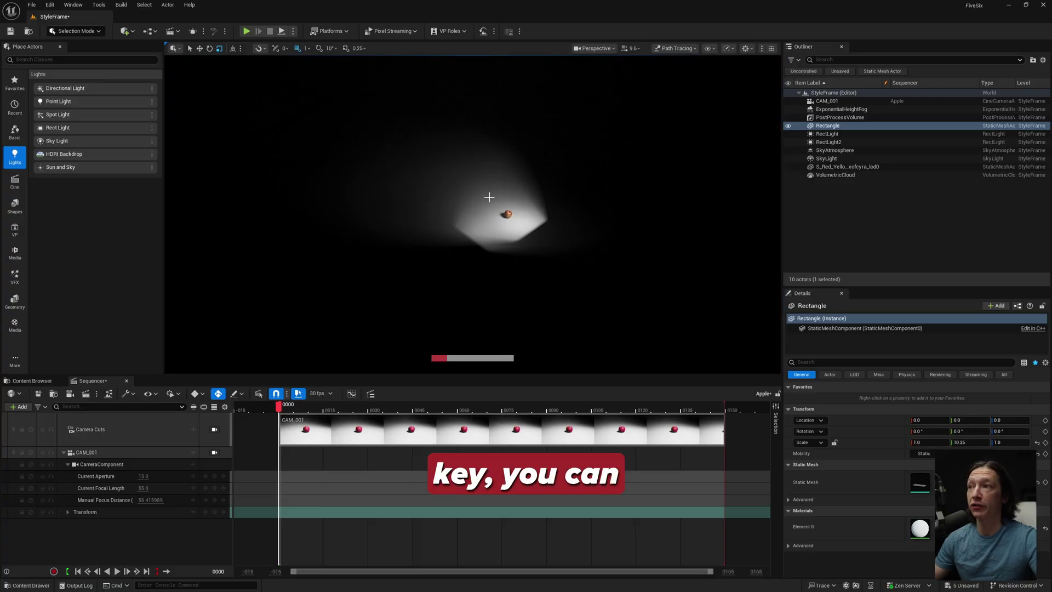
key("g")
- Select and frame the apple, and change the viewport's view mode to Lit
left_click(508, 213)
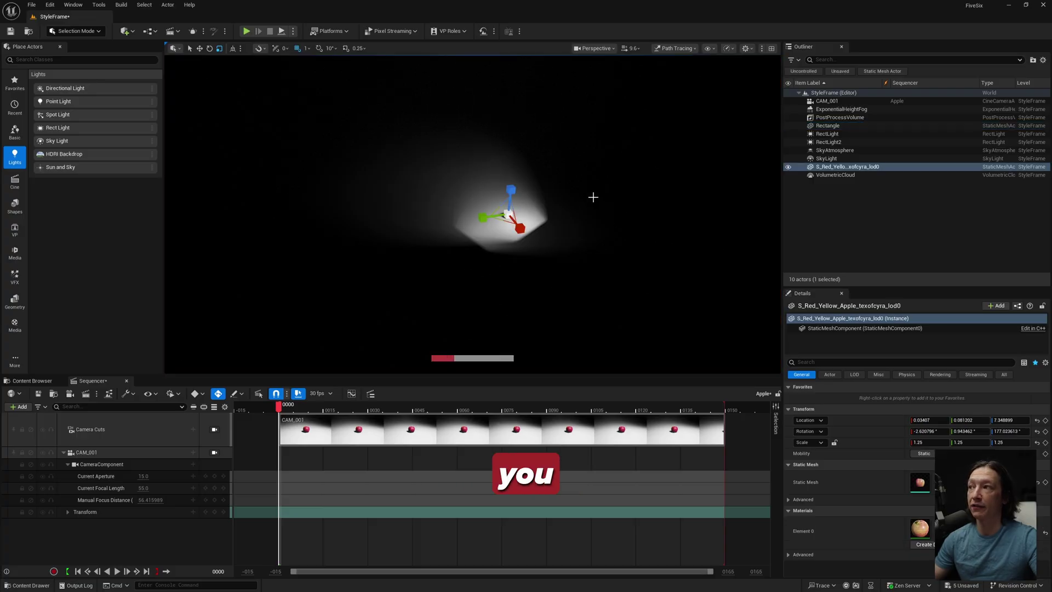
key("f")
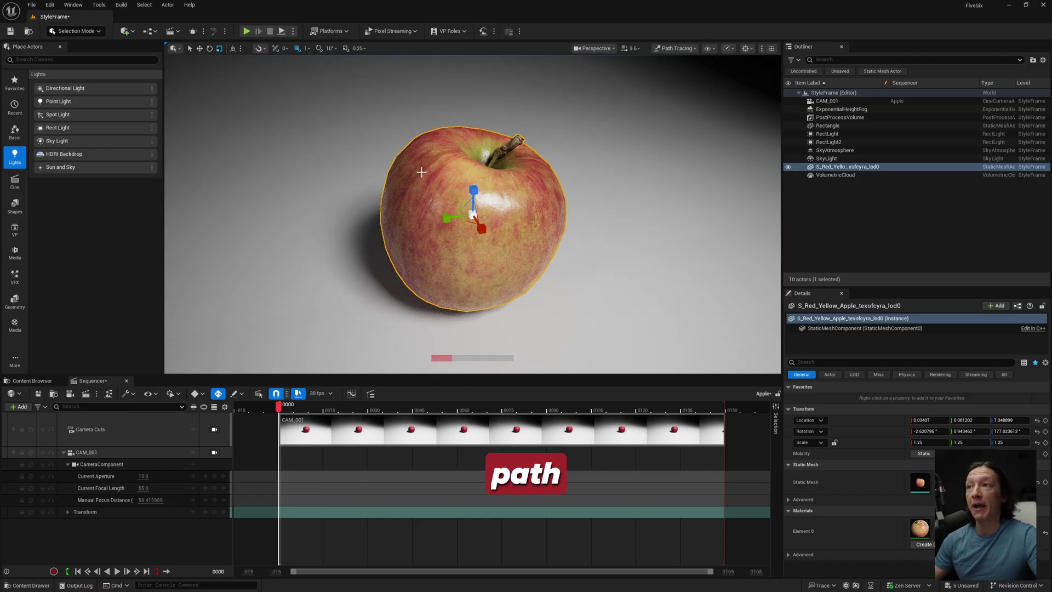
left_click(674, 49)
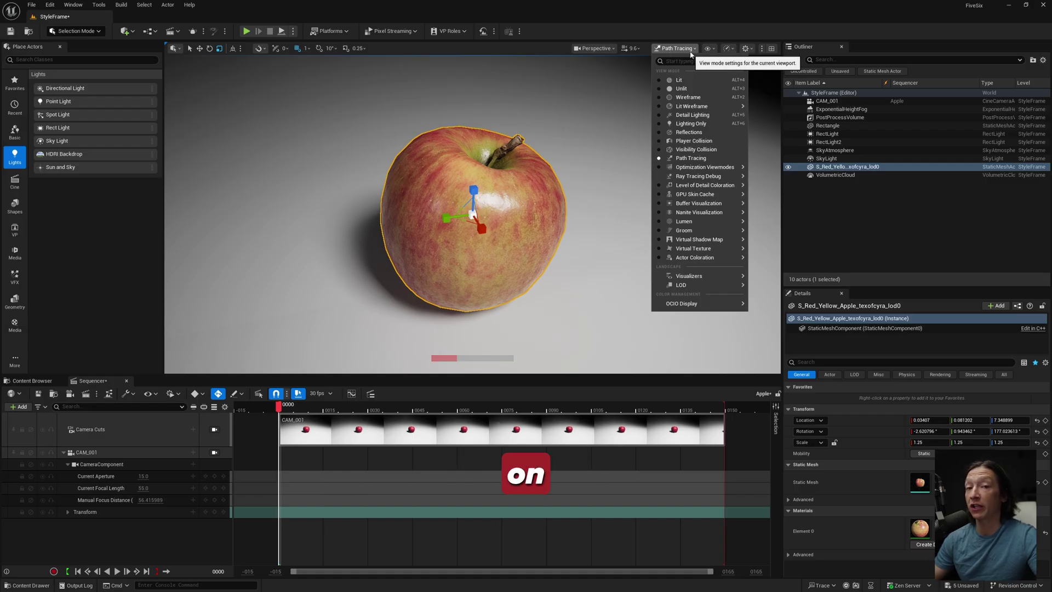
left_click(679, 80)
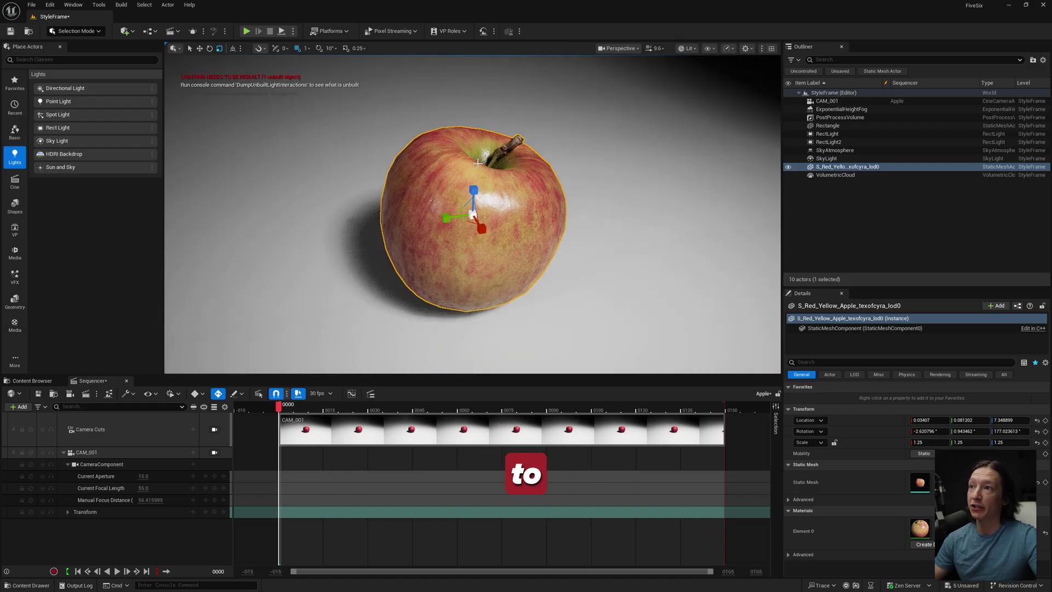
- Set the camera speed to 0.3 and fly the camera back in towards the apple
right_click_drag(472, 215, 384, 214, "alt")
left_click(657, 50)
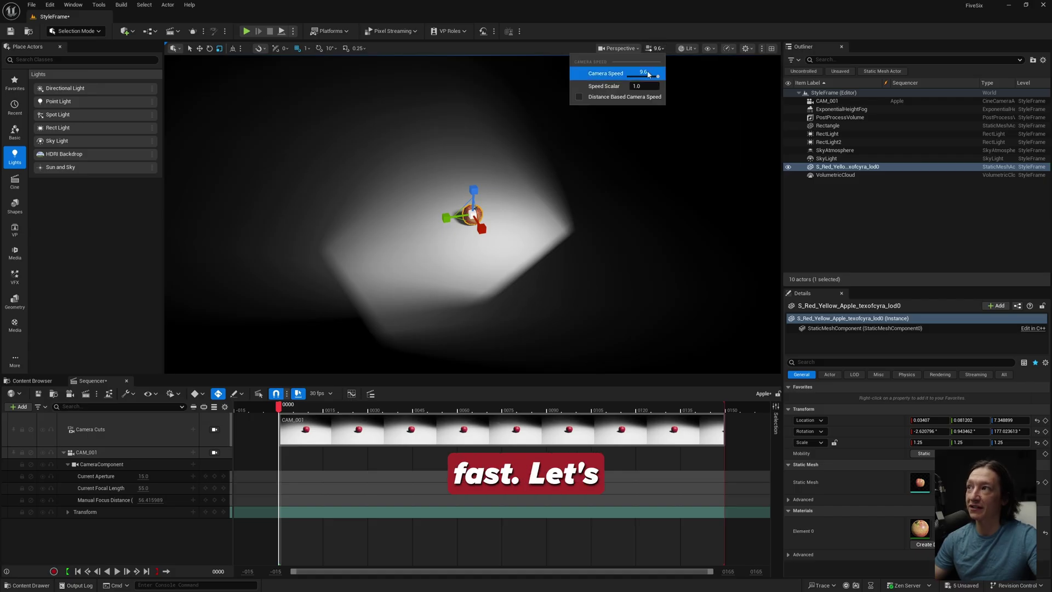
left_click(643, 71)
left_click(657, 52)
left_click_drag(658, 76, 644, 76)
scroll(453, 134, "up", 10)
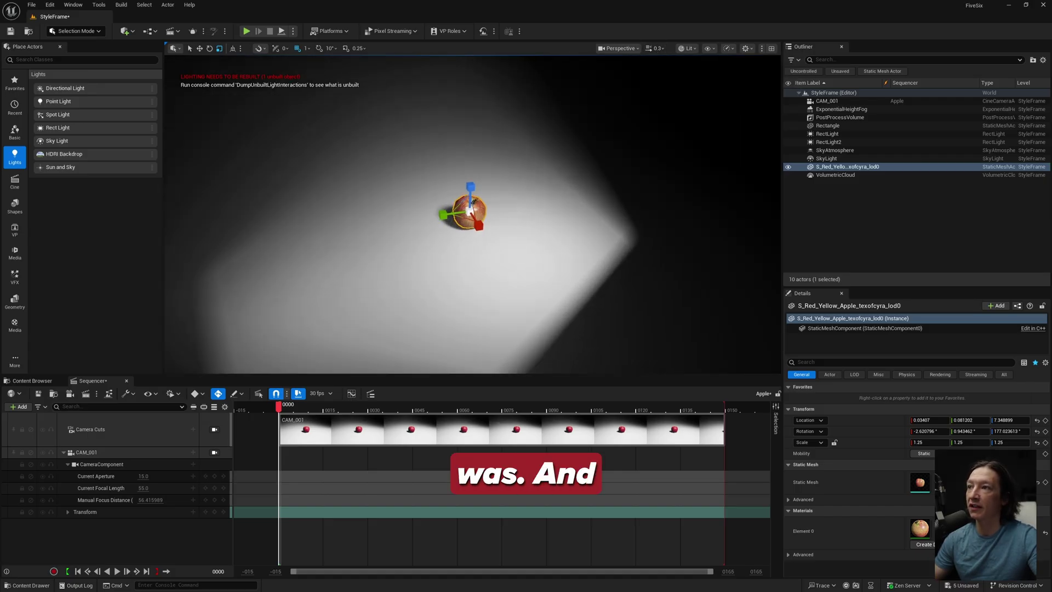
key("w")
right_click_drag(472, 214, 334, 139)
right_click_drag(439, 129, 559, 98)
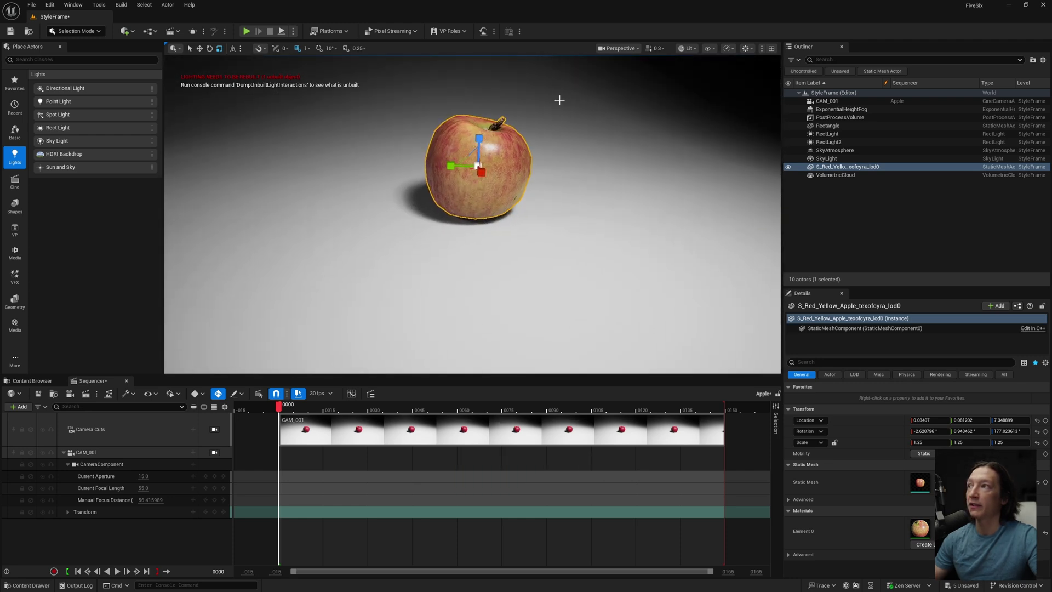
- Set the viewport's view mode to Wireframe and view the apple's mesh from another angle
left_click(691, 48)
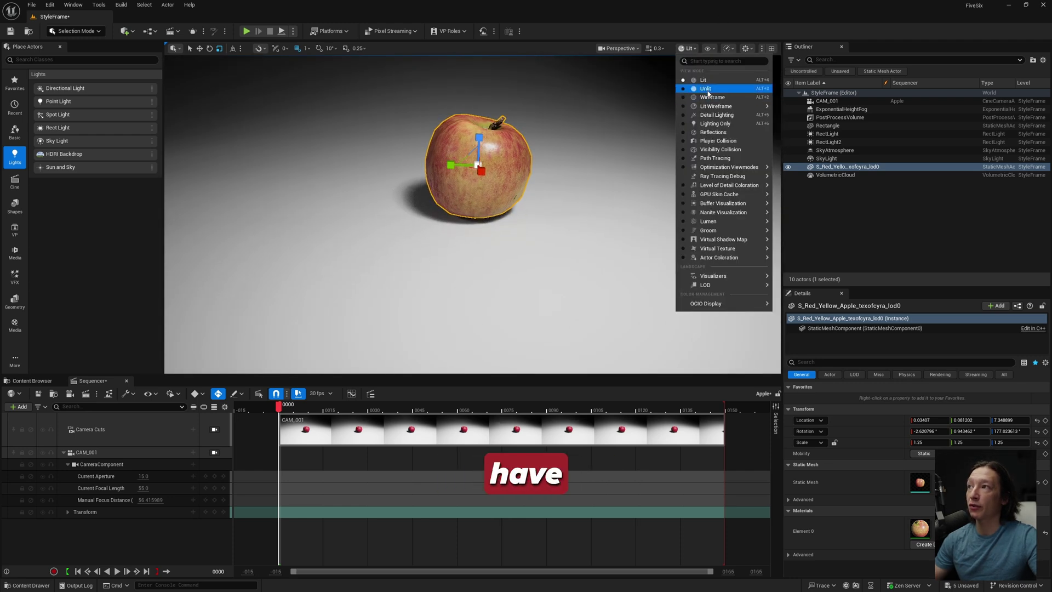
left_click(713, 97)
right_click_drag(491, 146, 458, 101)
- Set the viewport's view mode to Path Tracing and frame the apple closer to preview its rendering
left_click(680, 48)
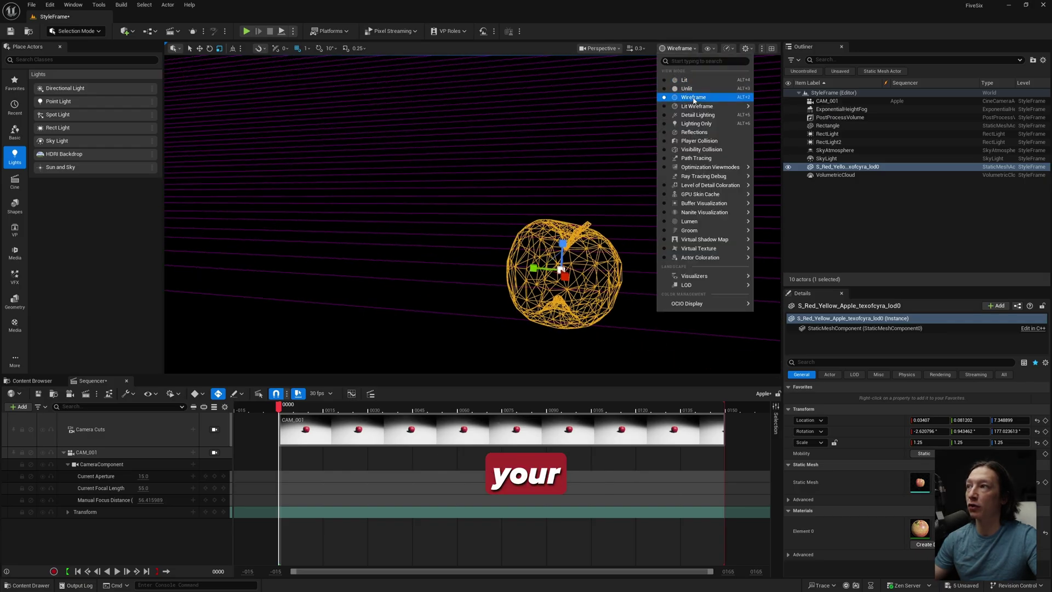
left_click(700, 158)
mouse_move(541, 171)
right_mouse_down()
mouse_move(581, 172)
mouse_move(591, 149)
mouse_move(565, 148)
mouse_move(571, 136)
right_mouse_up()
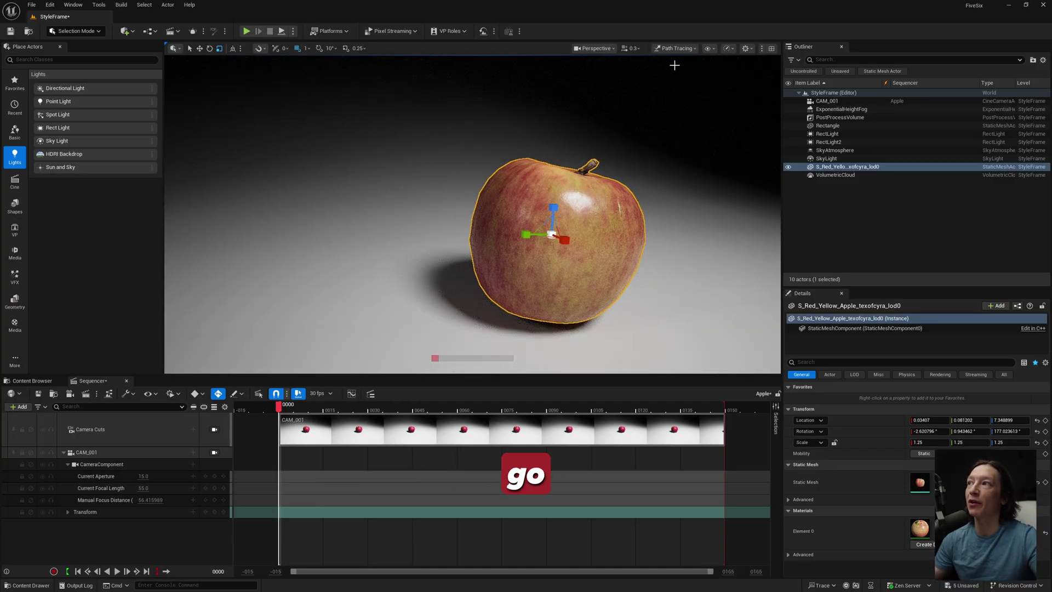
- Switch to the FiveFive project's editor window and turn off the Grid show flag in its viewport
left_click(709, 49)
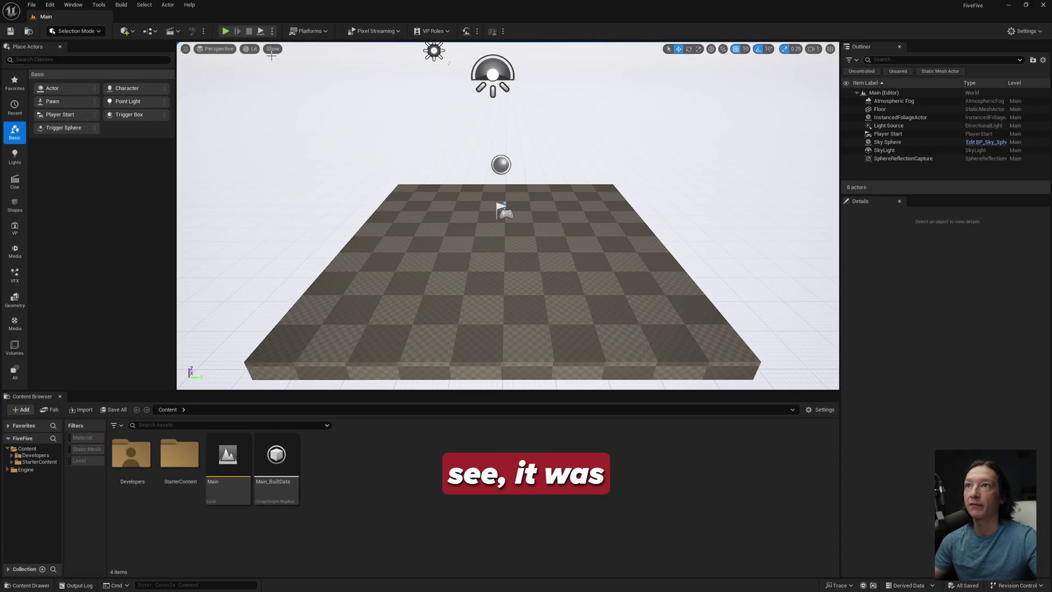
left_click(273, 49)
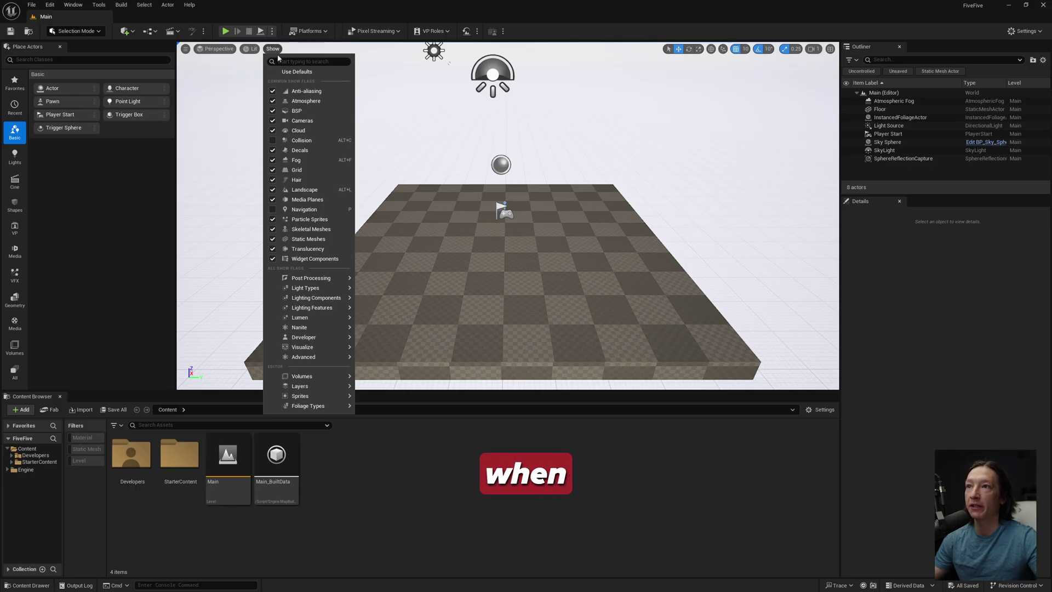
left_click(273, 170)
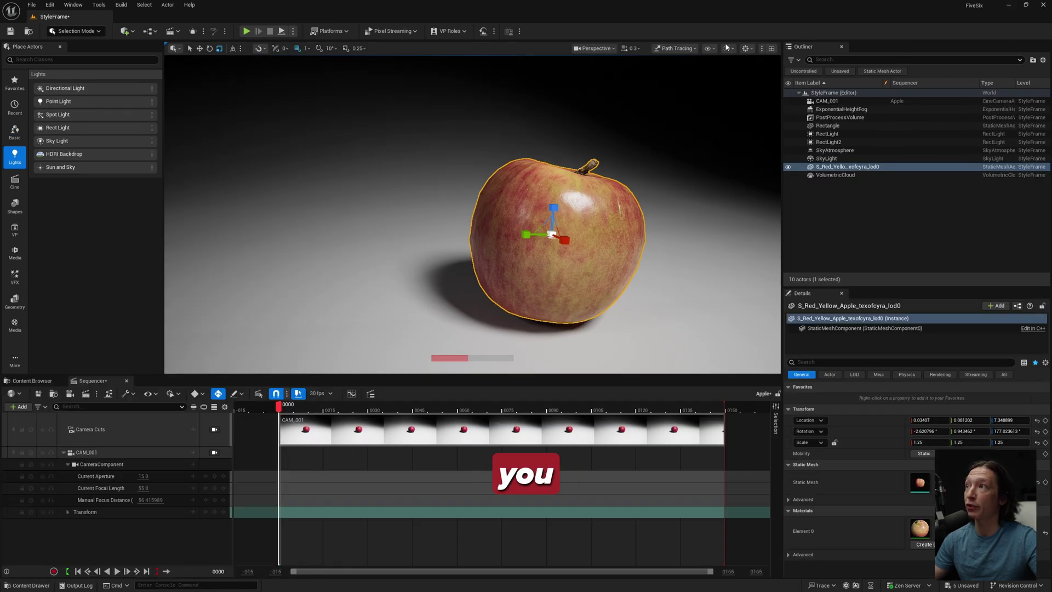
- Return to the FiveSix project, enable the Grid show flag, and select the Rectangle backdrop to view its floor
left_click(714, 49)
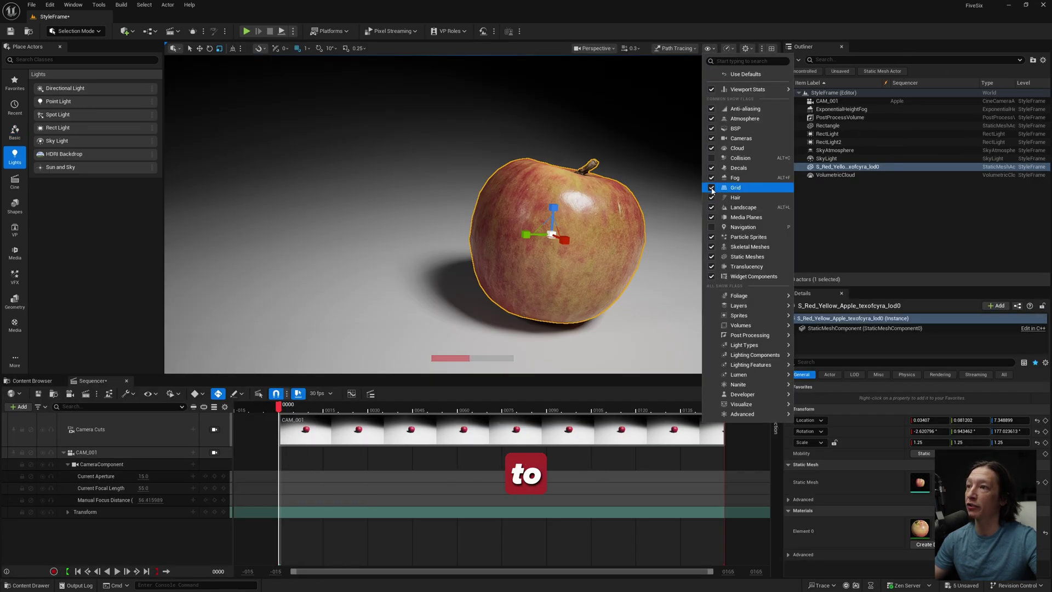
left_click(440, 206)
right_click_drag(439, 206, 501, 274)
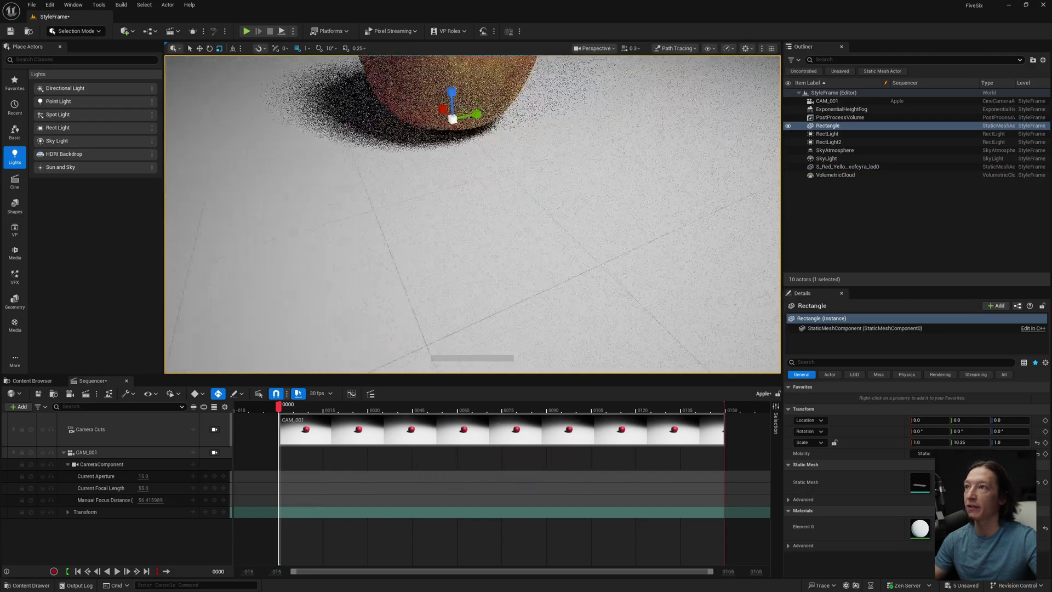
mouse_move(598, 99)
right_mouse_down()
mouse_move(575, 60)
mouse_move(597, 90)
right_mouse_up()
- Set the viewport's view mode back to Lit and turn off the Grid show flag
left_click(664, 52)
left_click(666, 62)
left_click(708, 48)
left_click(711, 188)
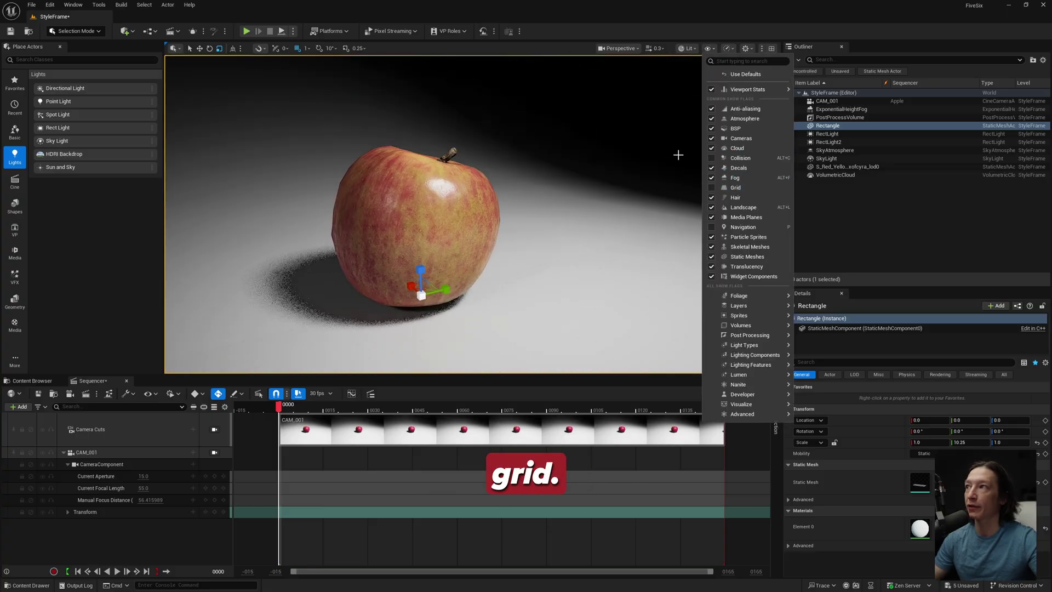
left_click(636, 161)
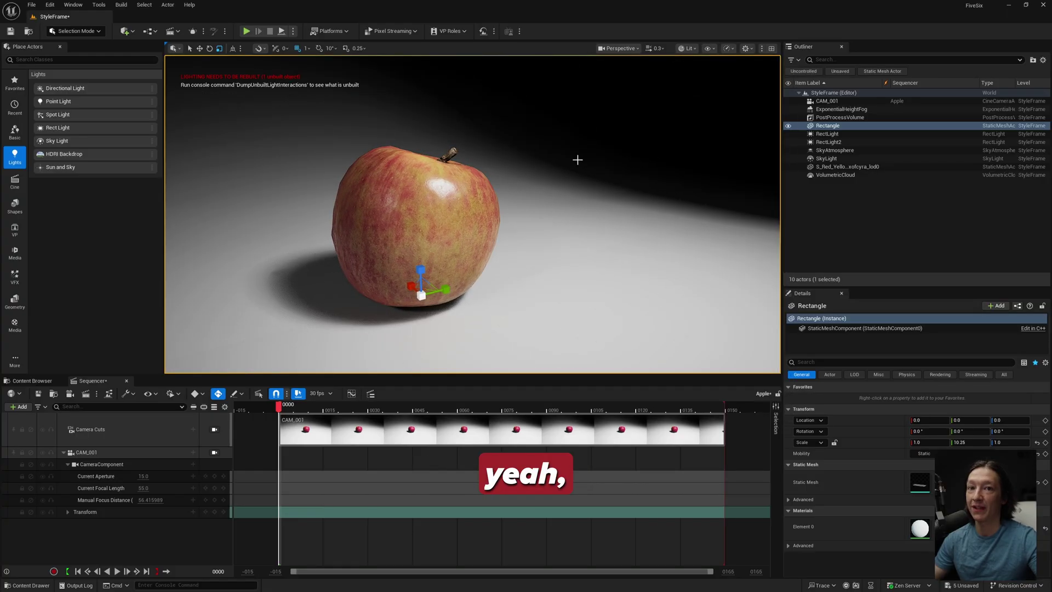
- Try the Low, Medium, High, Epic and Cinematic viewport scalability presets and restore the default scalability
left_click(728, 50)
mouse_move(782, 108)
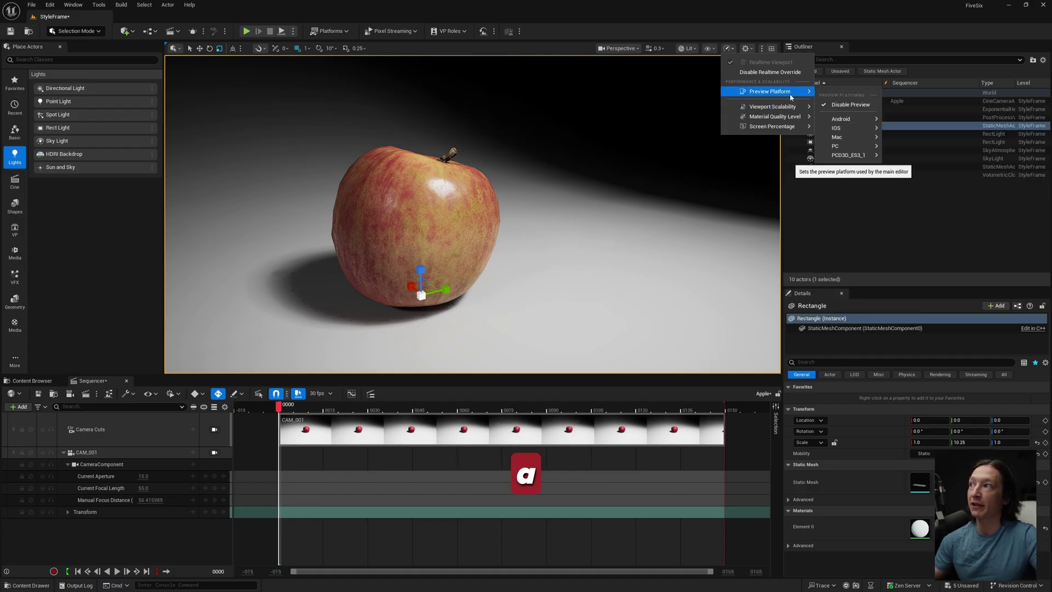
left_click(881, 126)
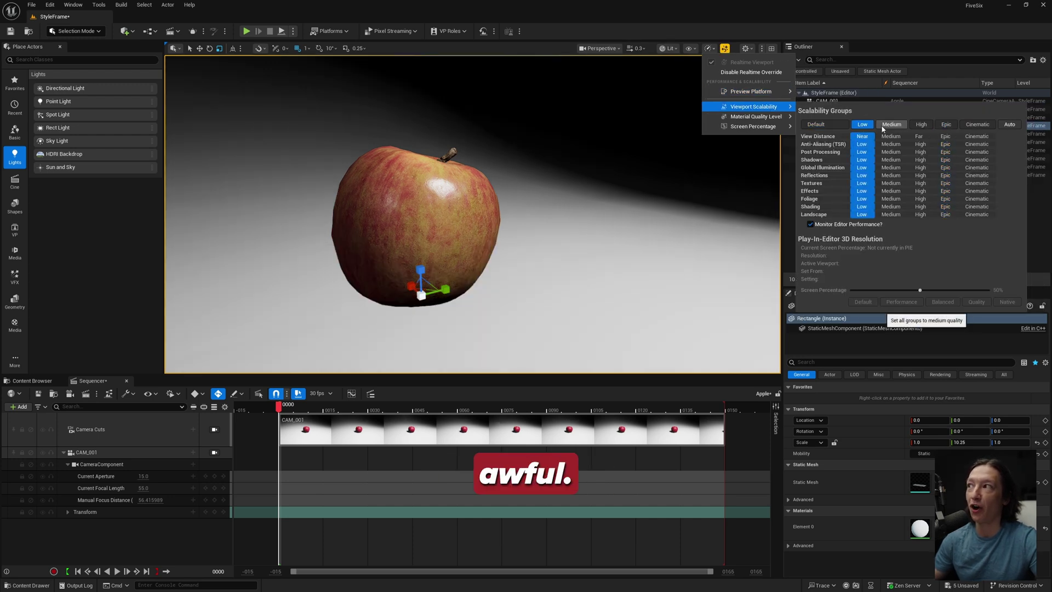
left_click(889, 126)
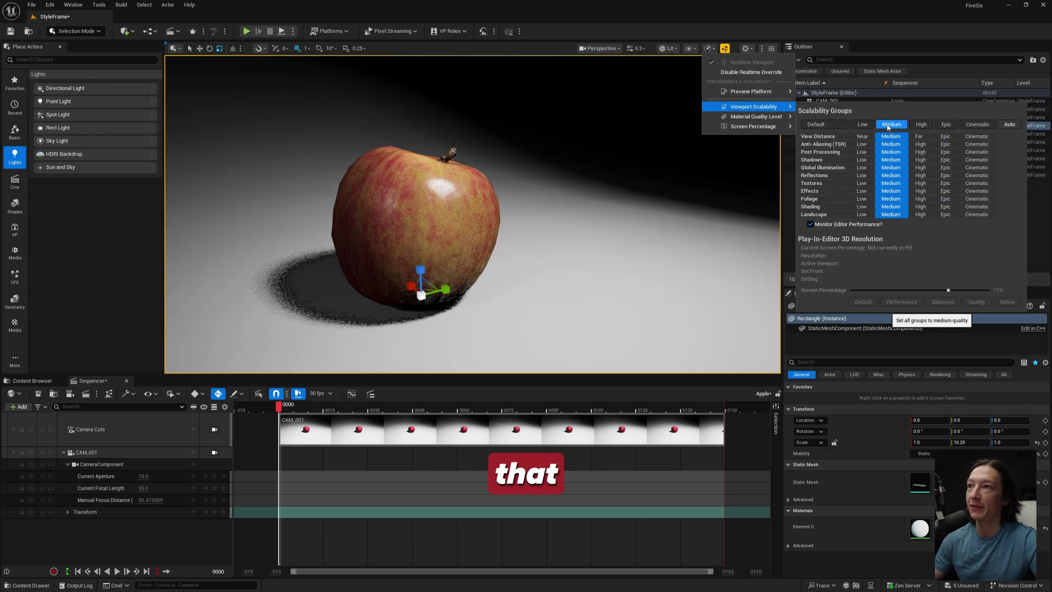
left_click(921, 125)
left_click(946, 125)
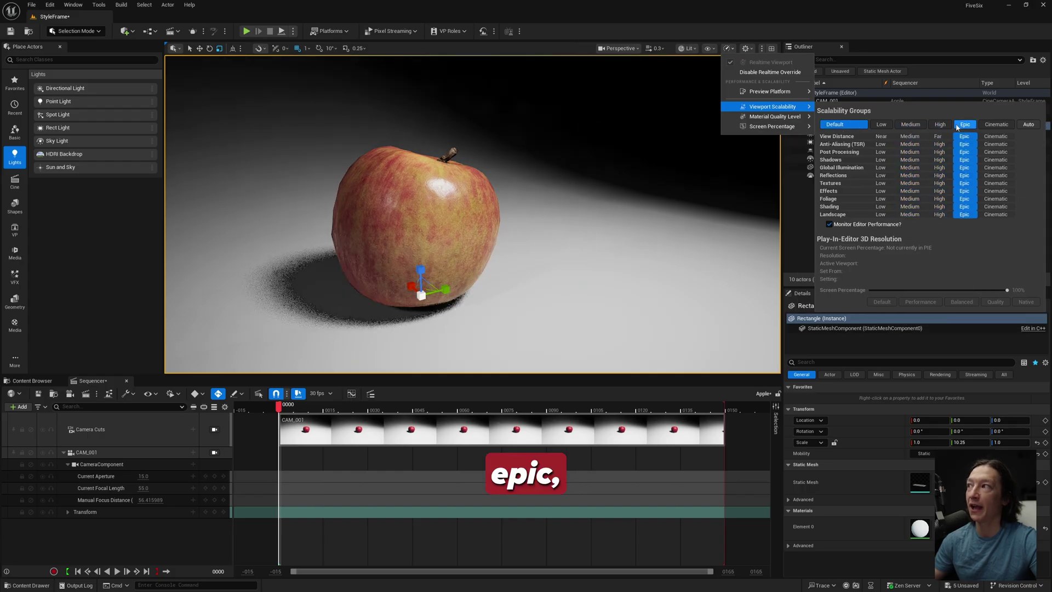
left_click(993, 126)
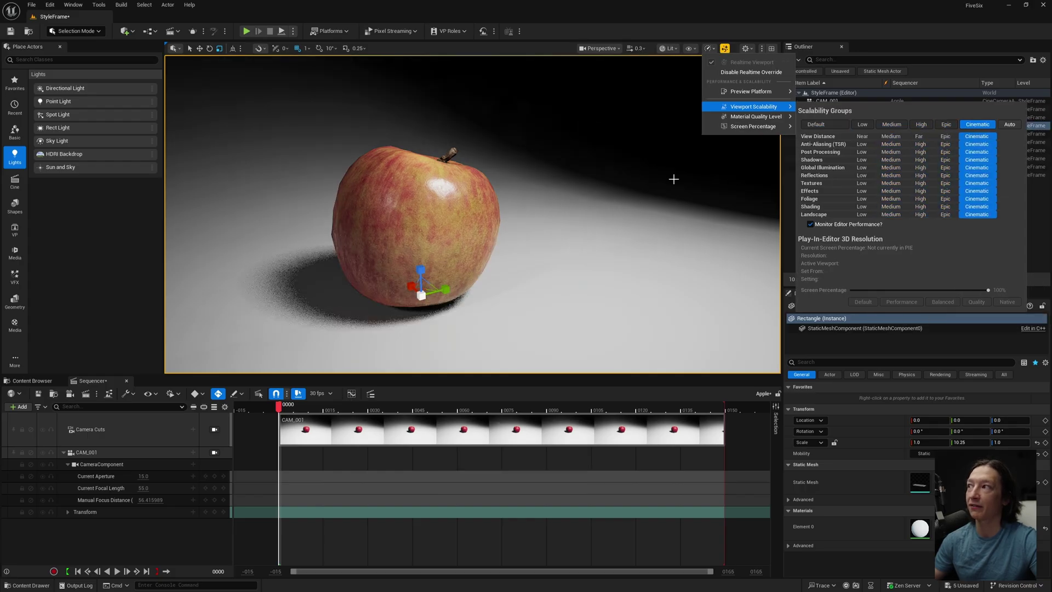
left_click(725, 47)
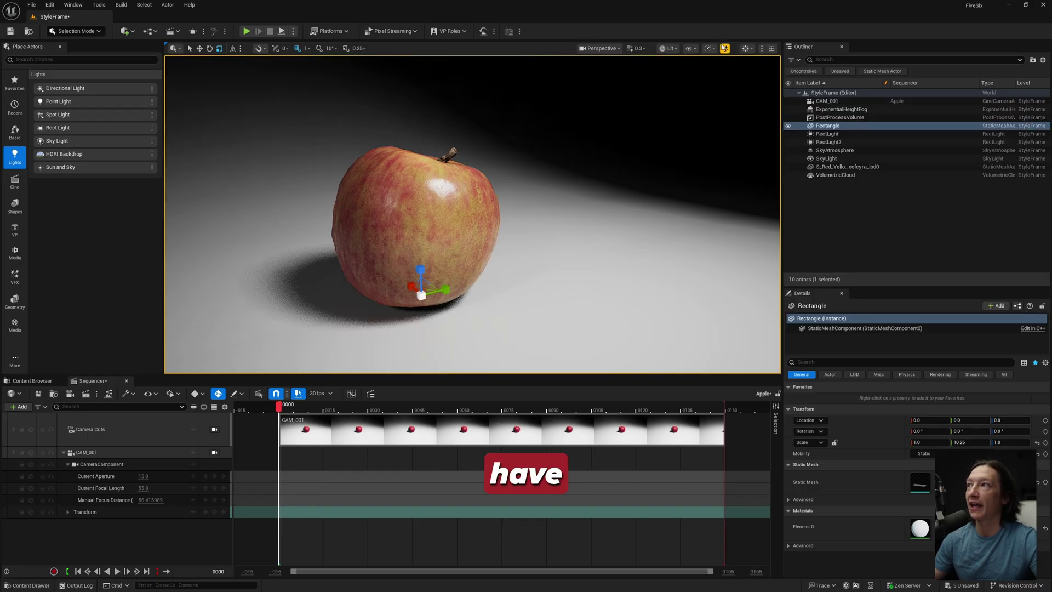
- Set the viewport's material quality level to Epic
left_click(728, 48)
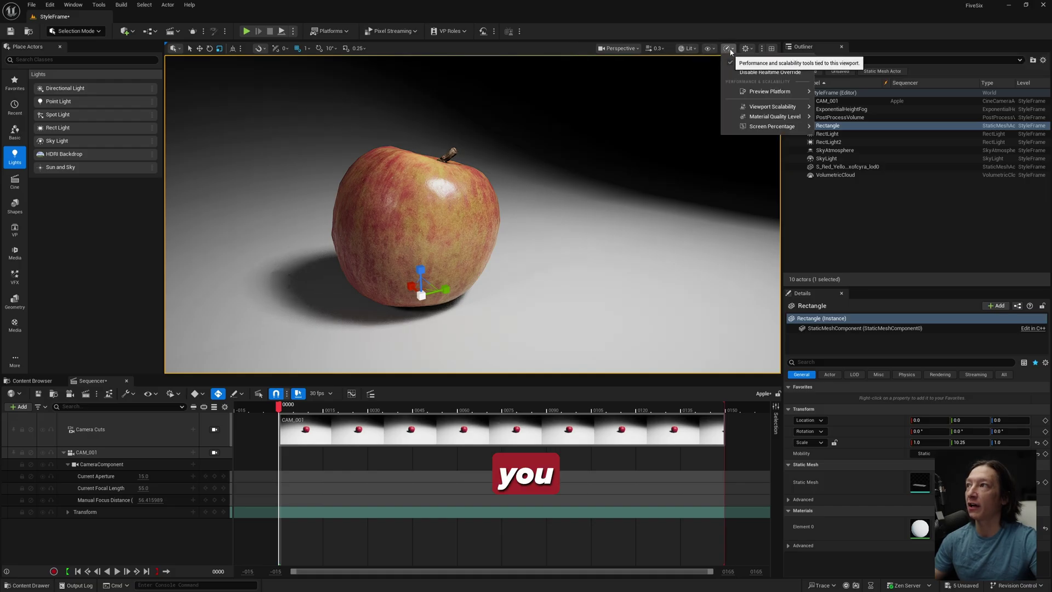
mouse_move(770, 108)
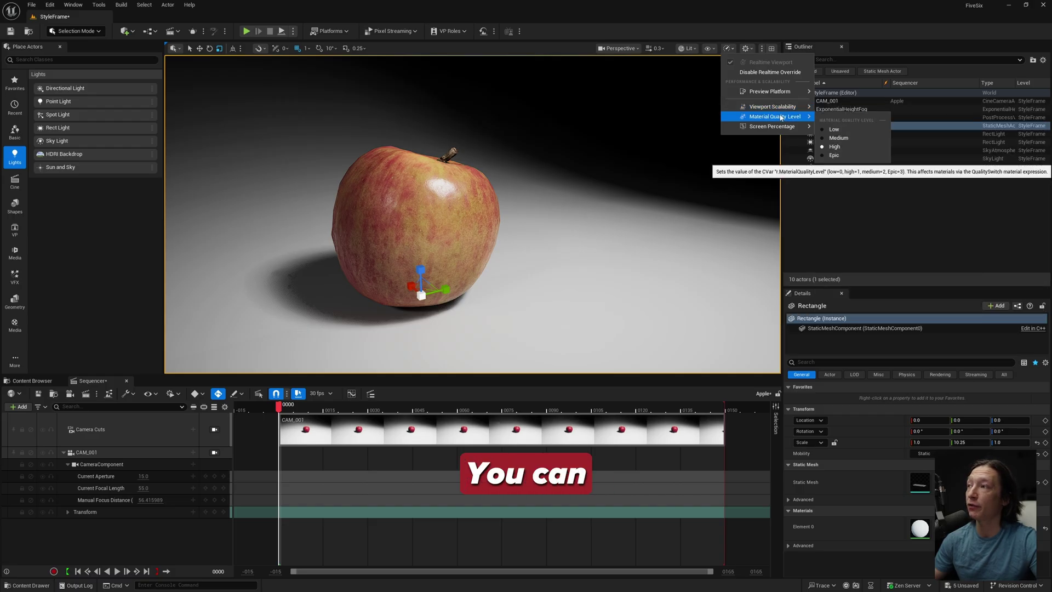
left_click(821, 155)
- Enable the custom screen percentage override, set it to 150, and select the apple
mouse_move(774, 130)
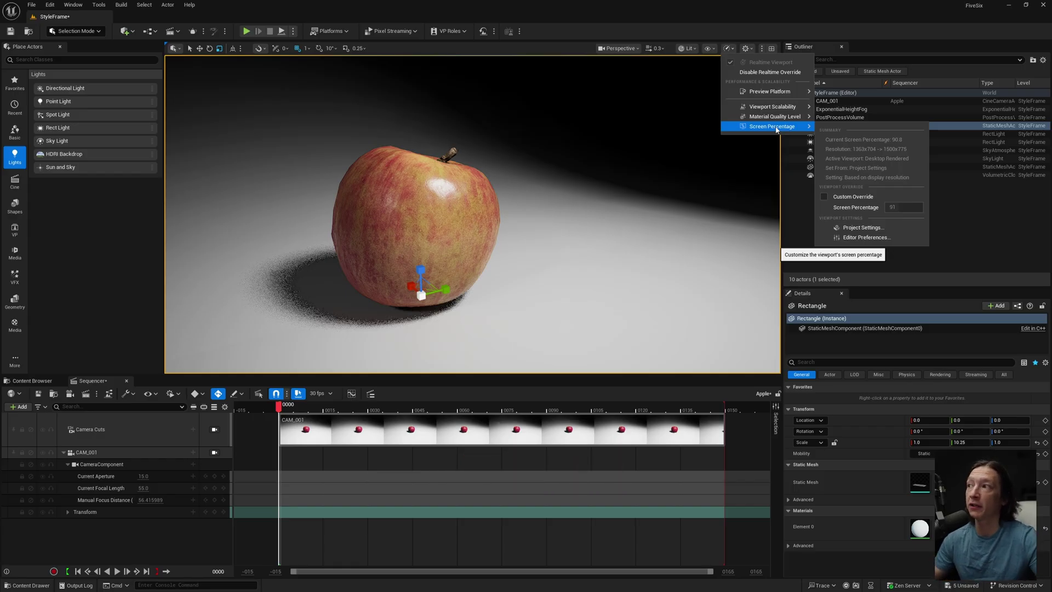
left_click(824, 196)
left_click(903, 207)
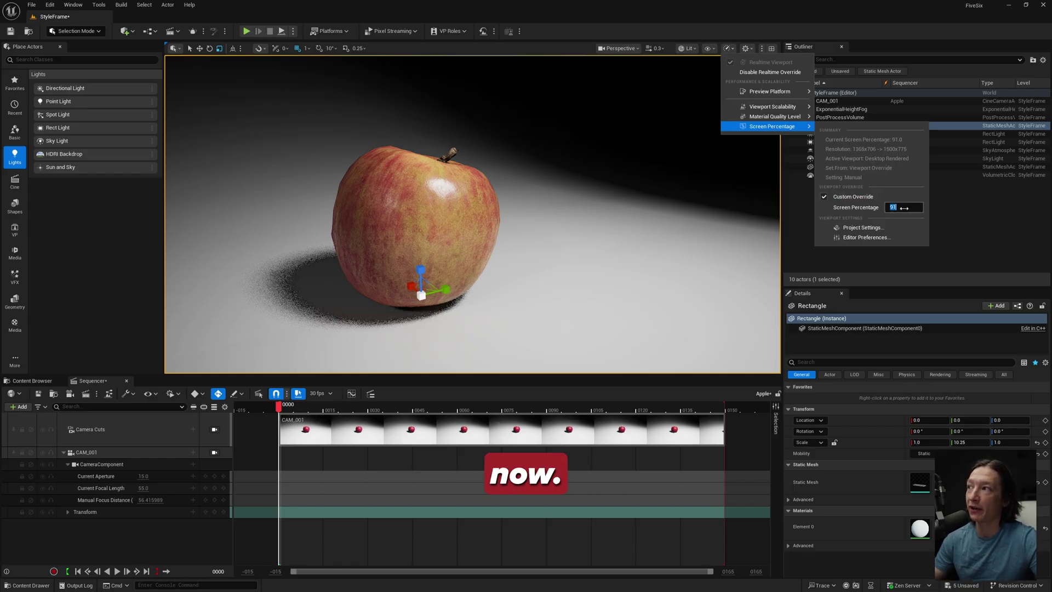
type("1")
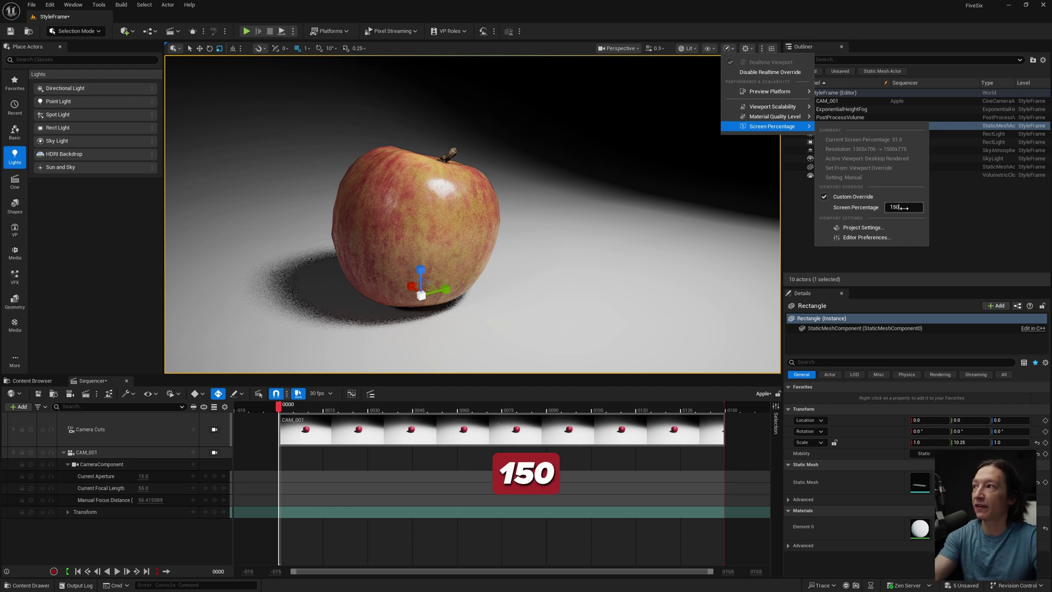
type("50")
key("Return")
left_click(373, 223)
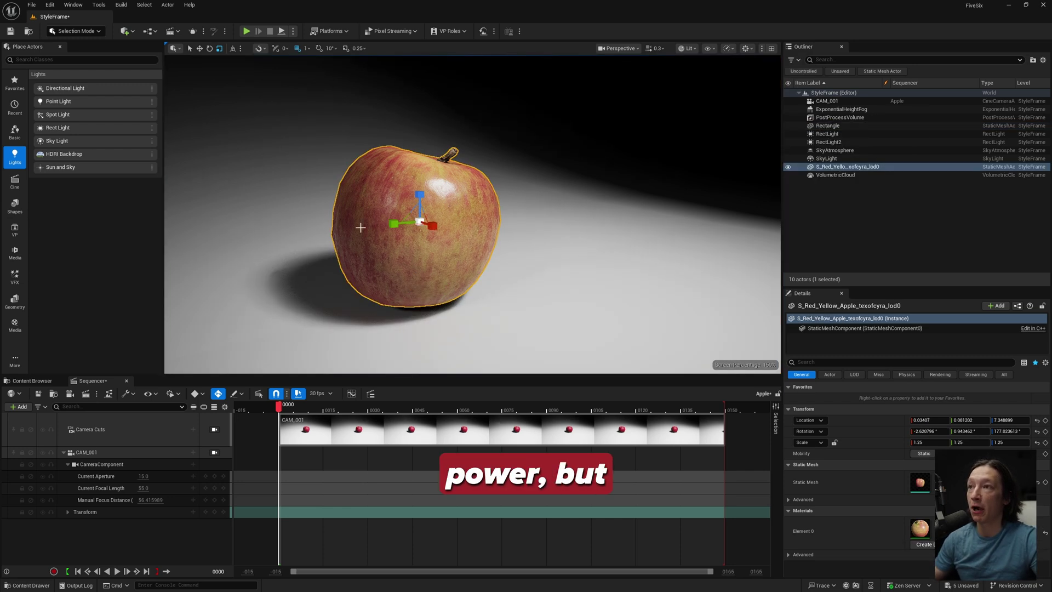
- Raise the viewport's custom screen percentage to 200 and shift the view around the apple
left_click(729, 49)
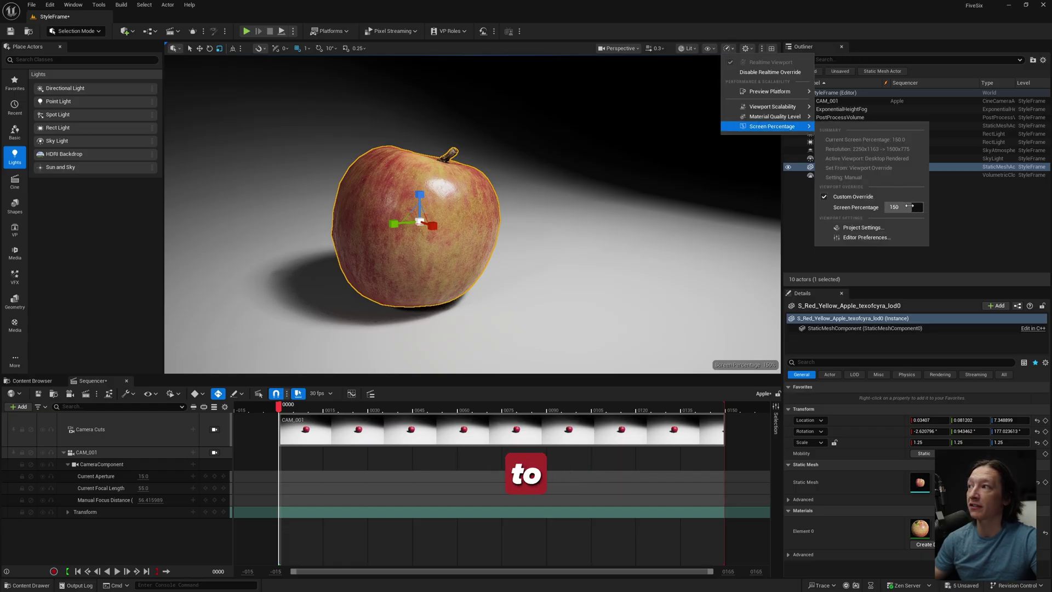
type("200")
key("Return")
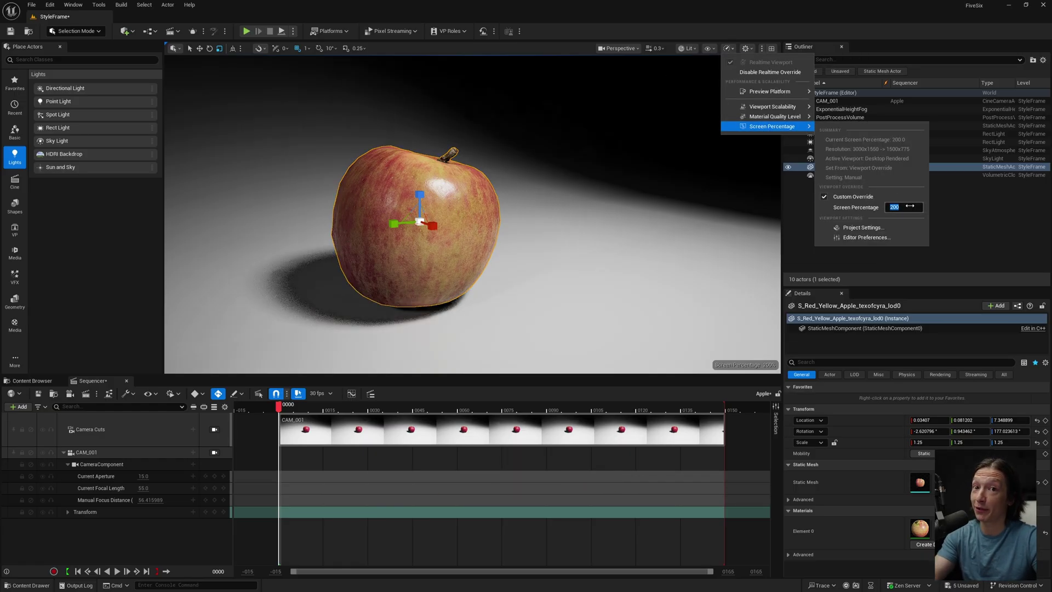
mouse_move(487, 259)
right_mouse_down()
mouse_move(421, 249)
mouse_move(474, 257)
right_mouse_up()
- Set the viewport's custom screen percentage to 100 and turn its custom override off
left_click(728, 48)
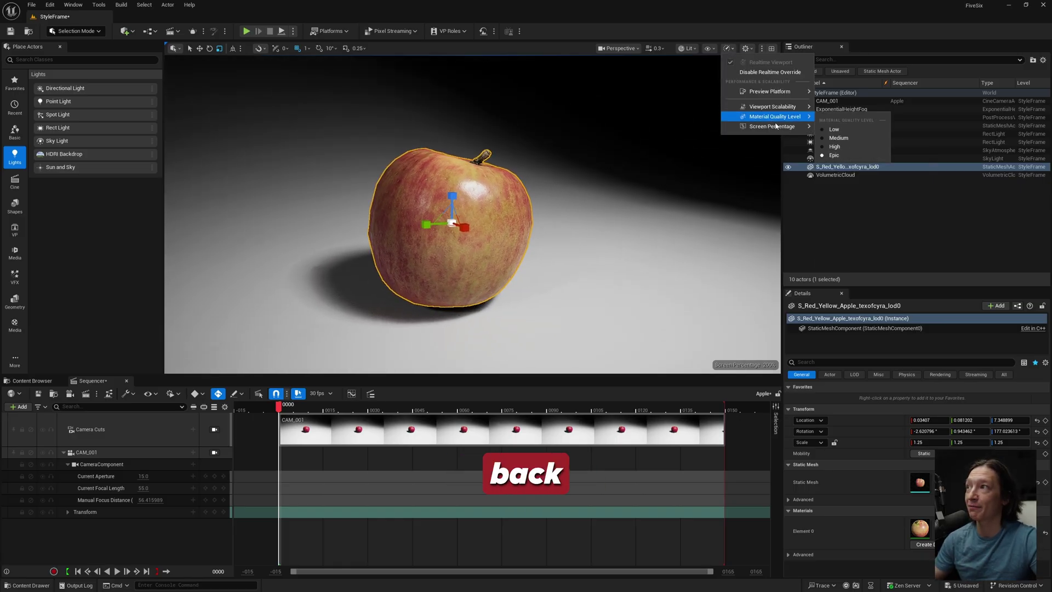
mouse_move(772, 126)
left_click(824, 196)
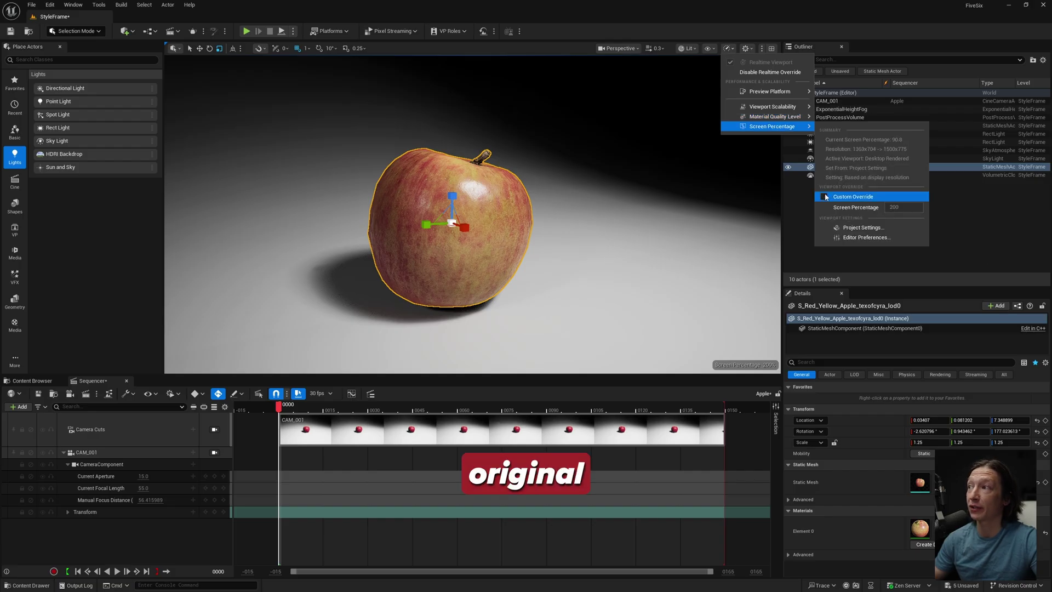
left_click(824, 196)
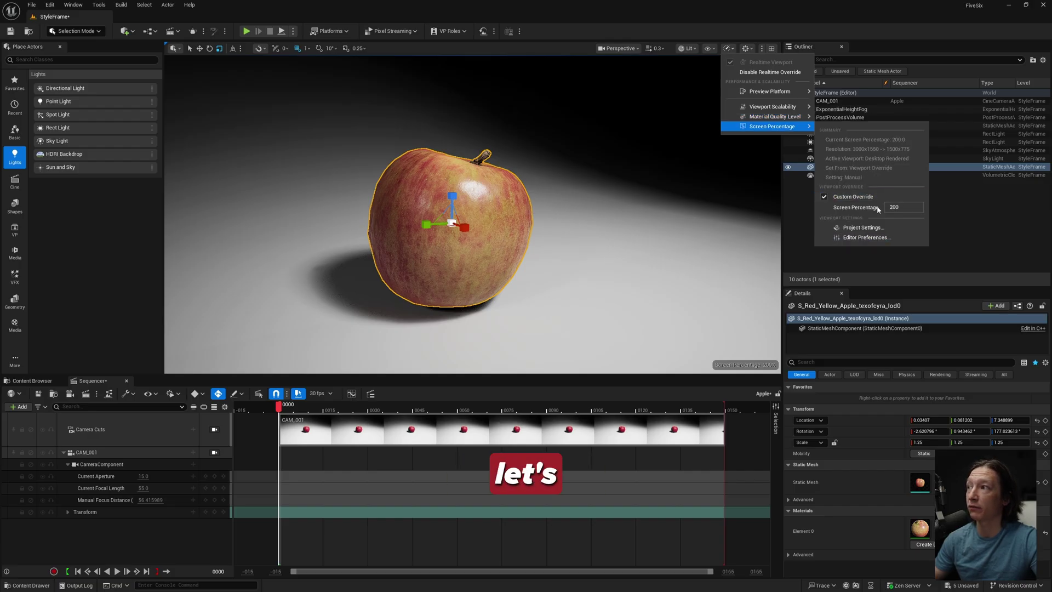
type("9")
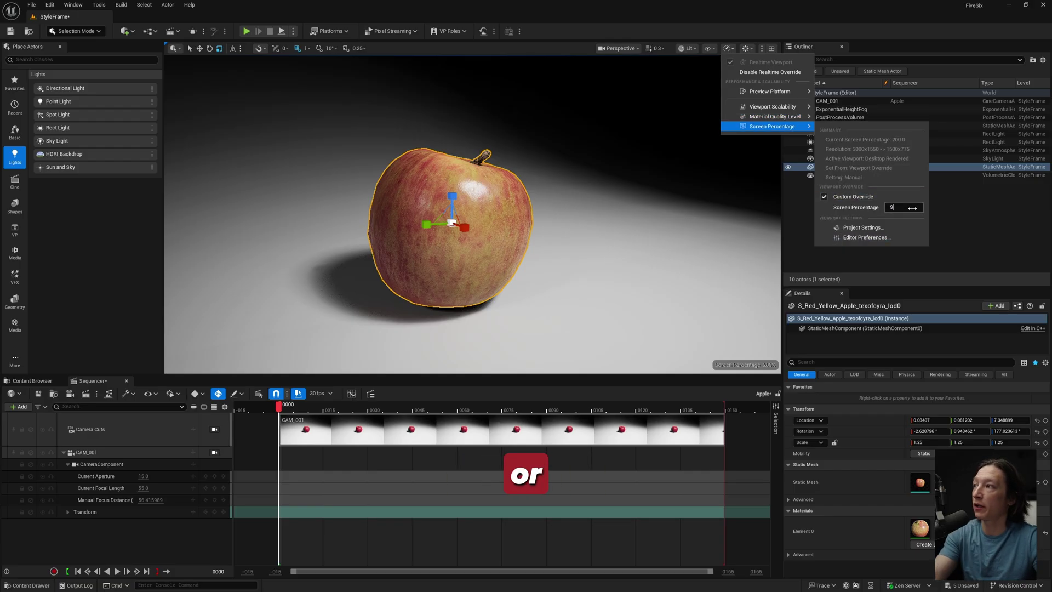
key("BackSpace")
type("100")
key("Return")
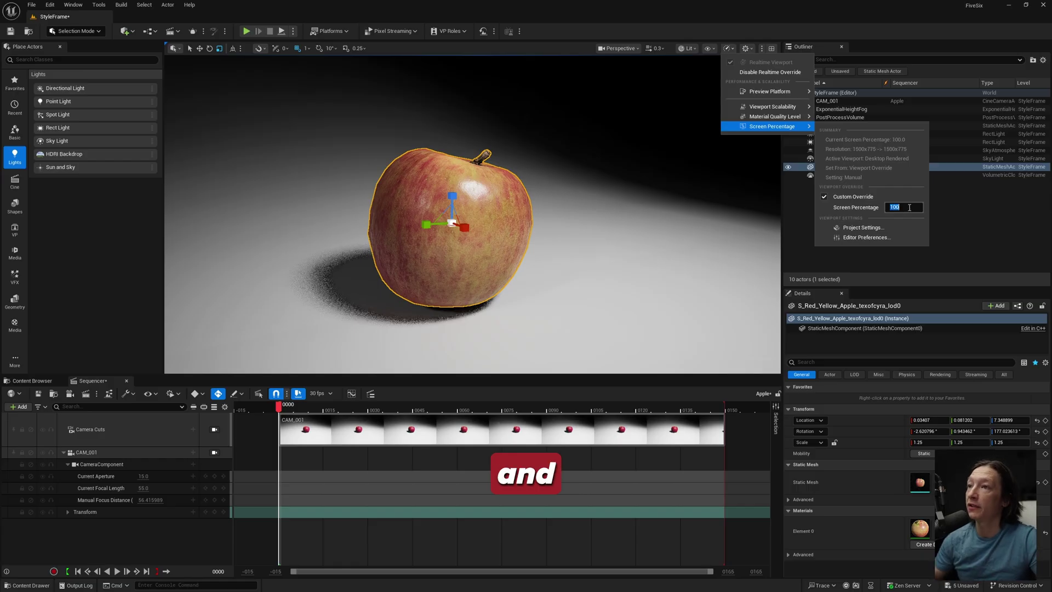
mouse_move(772, 106)
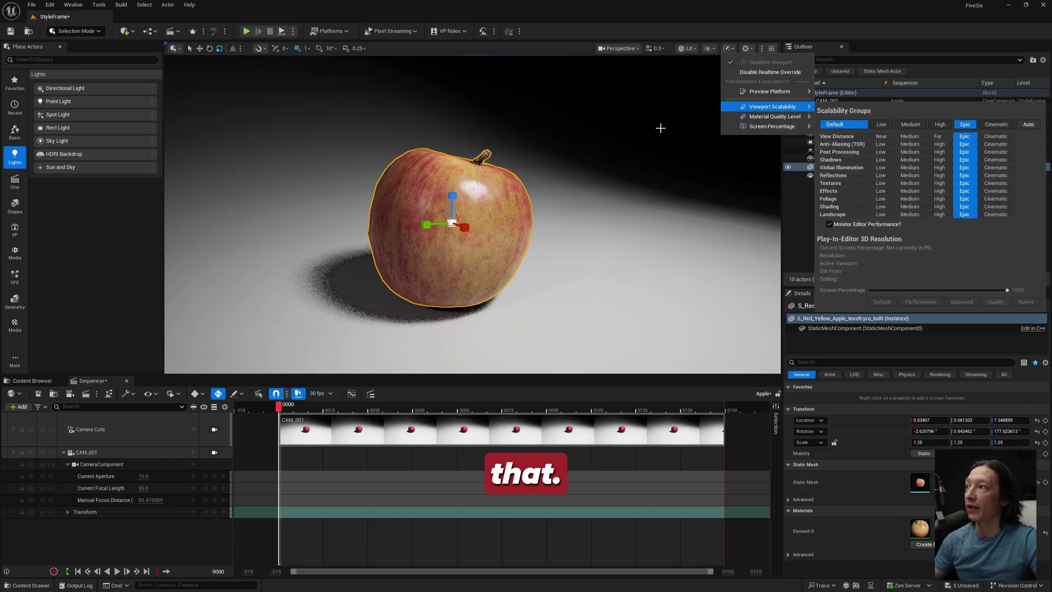
mouse_move(780, 130)
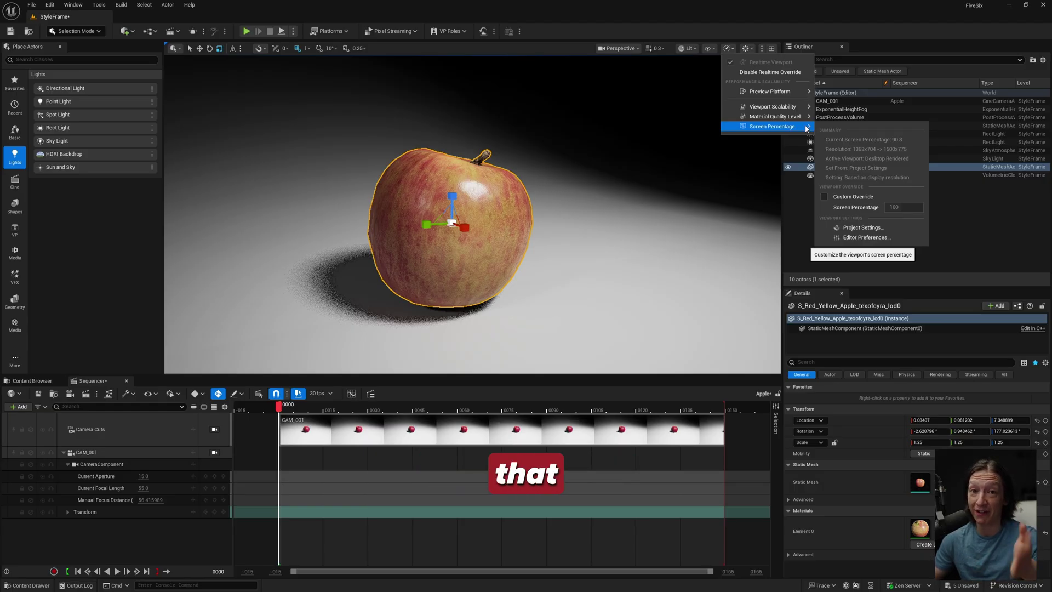
- Raise the viewport's mouse sensitivity to 0.54
left_click(745, 48)
left_click(745, 48)
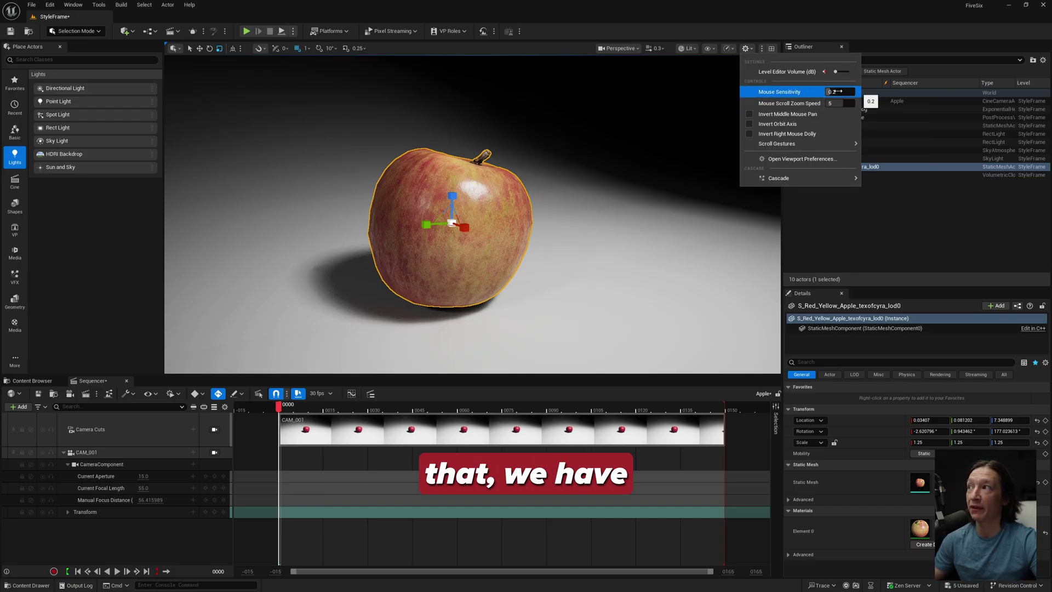
left_click_drag(840, 92, 844, 92)
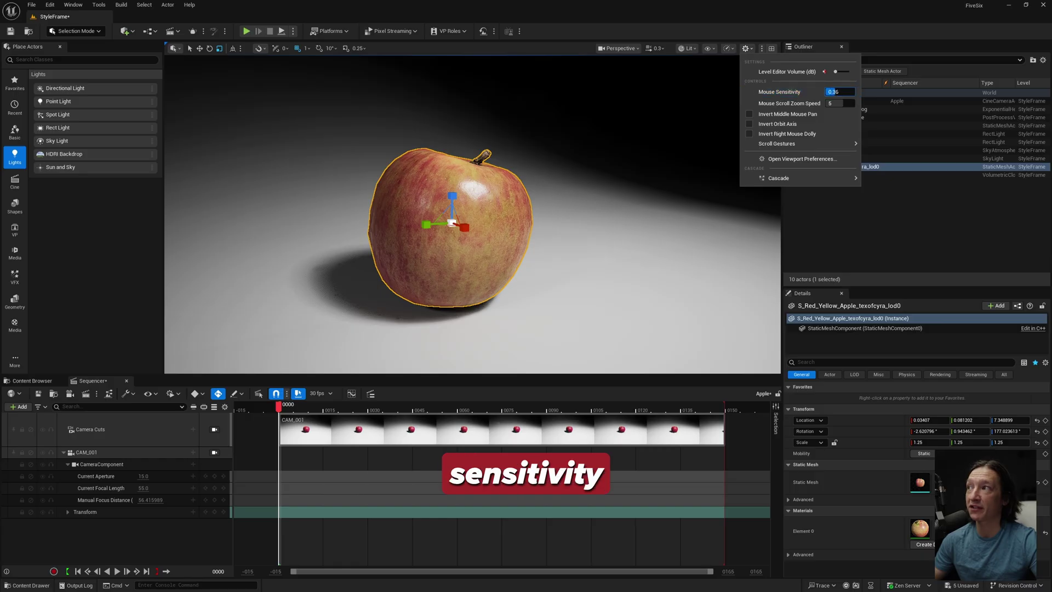
left_click(840, 93)
- Set the viewport's mouse sensitivity to 0.2
left_click(748, 49)
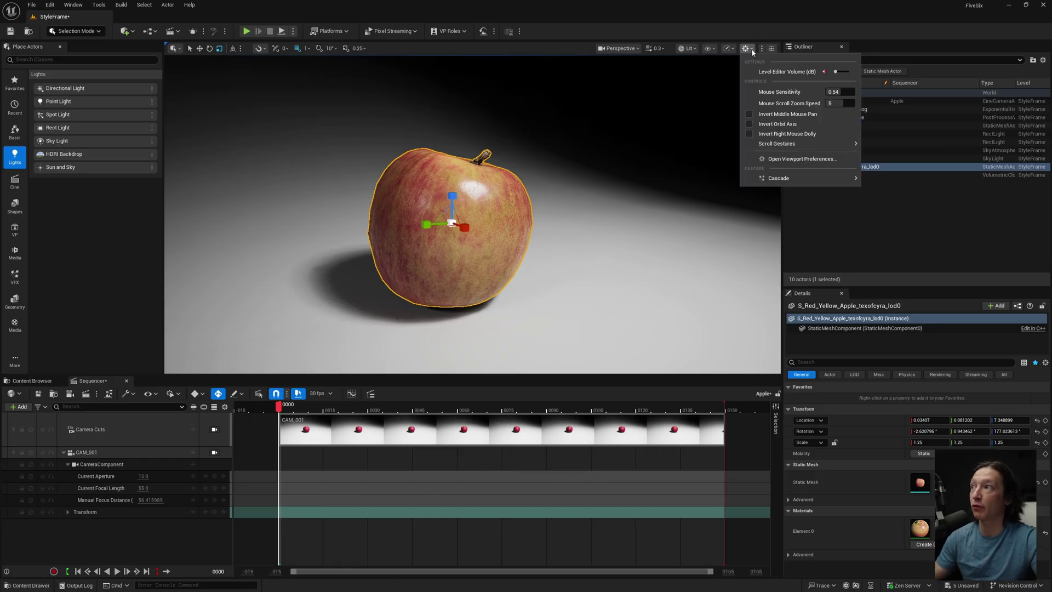
left_click(846, 94)
type(".")
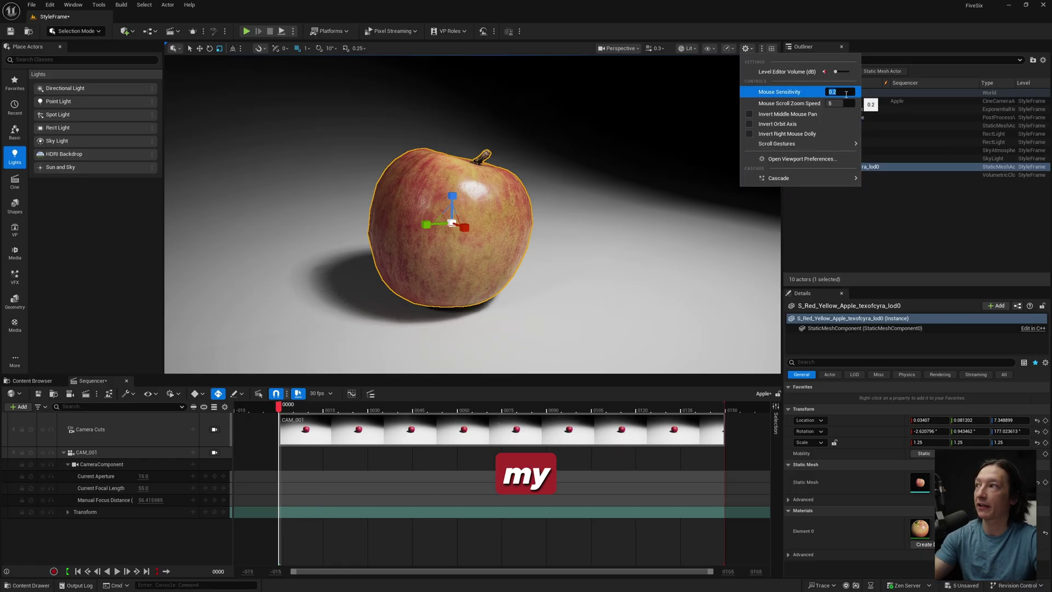
- Restore the layout to show all four viewports and maximize the perspective viewport again
left_click(771, 48)
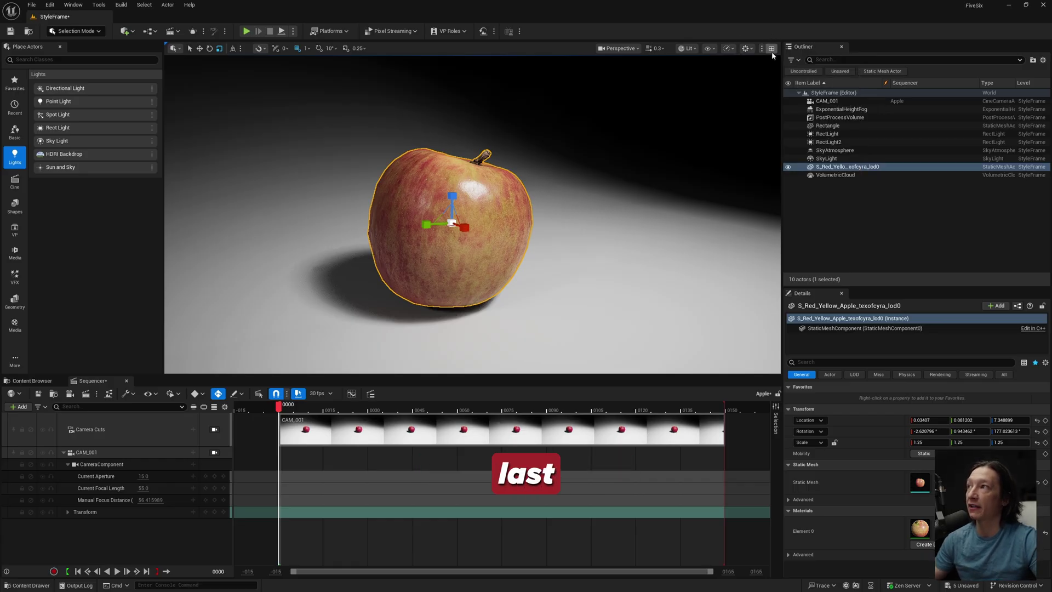
left_click(772, 49)
left_click(771, 49)
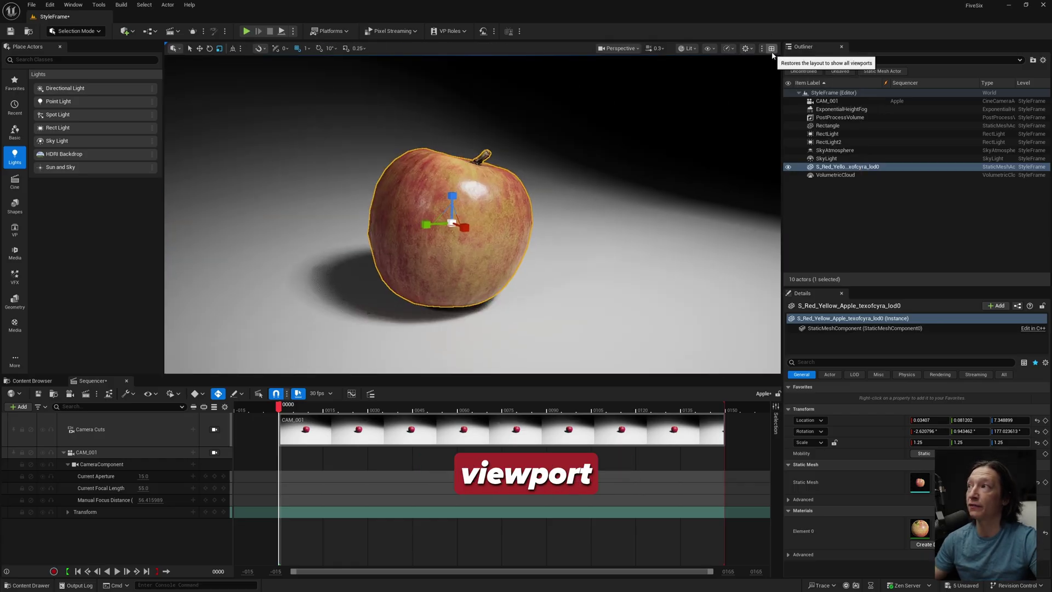
left_click(772, 49)
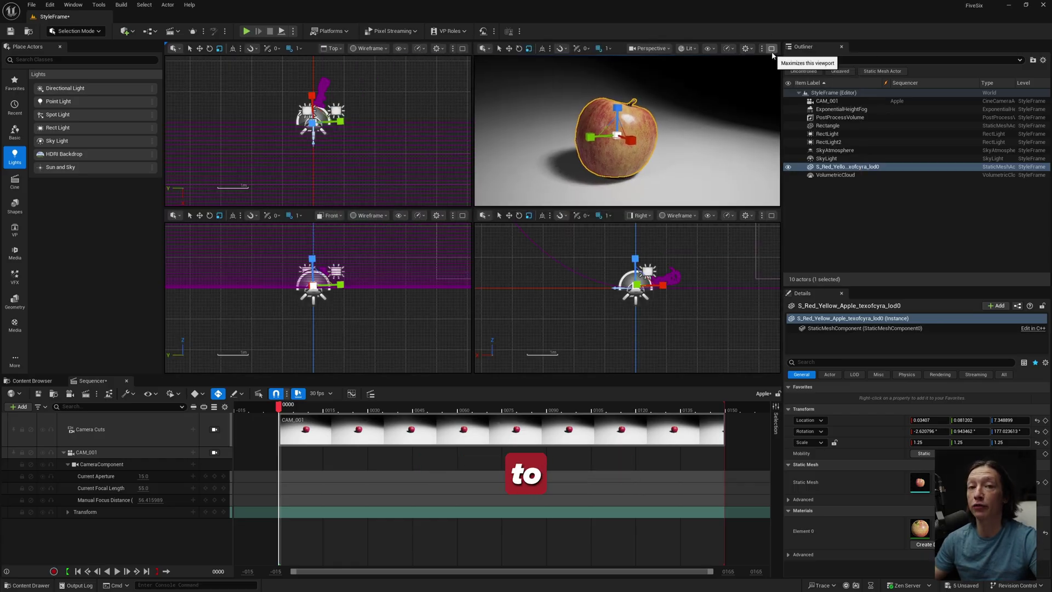
left_click(772, 49)
left_click(772, 49)
left_click(772, 49)
- Open an additional floating viewport window, move it aside and close it again
left_click(81, 9)
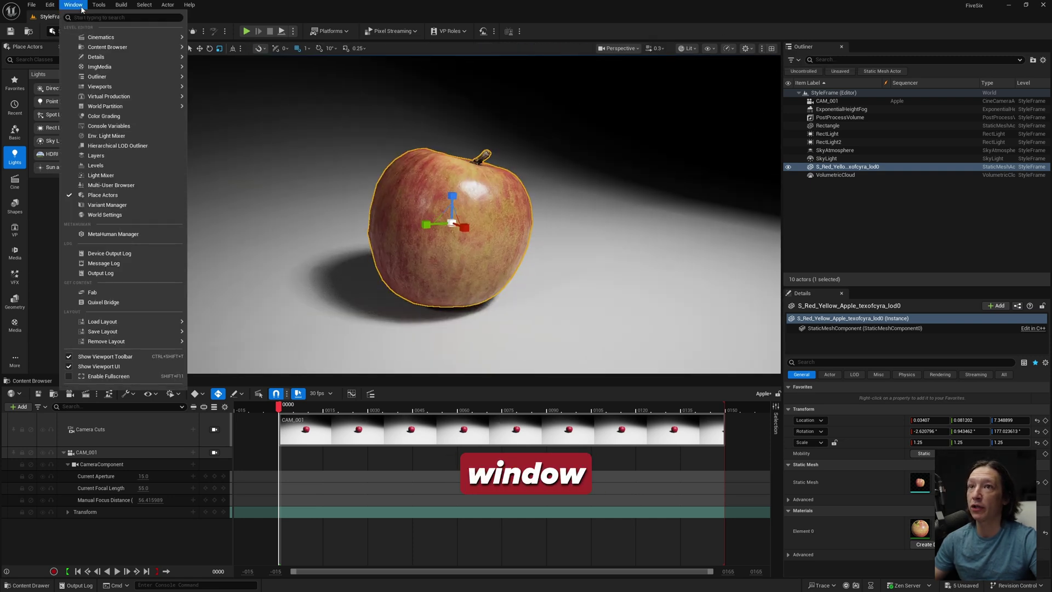
mouse_move(137, 97)
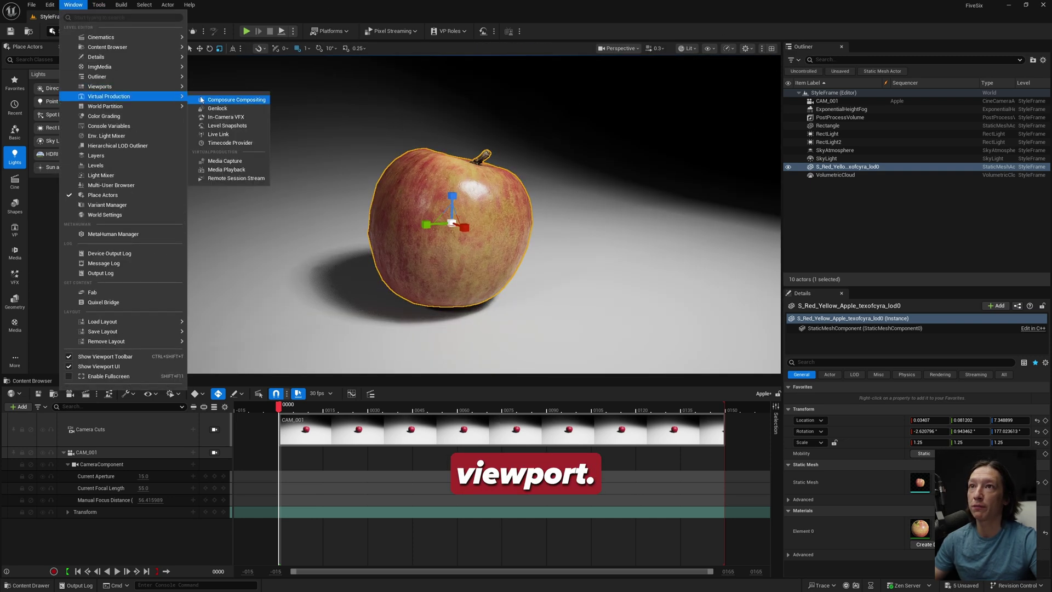
mouse_move(164, 87)
left_click(222, 99)
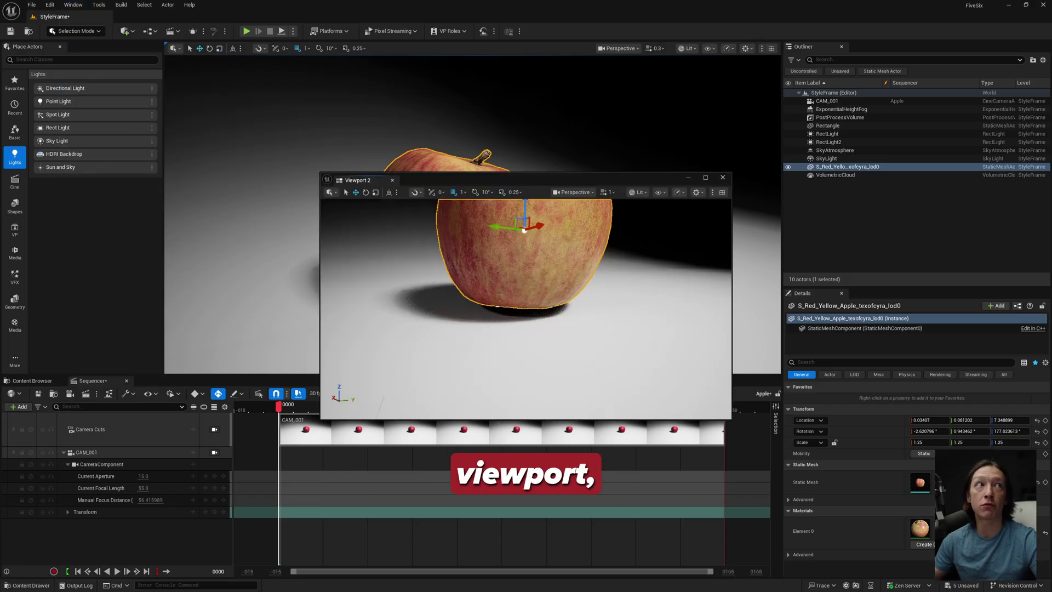
left_click_drag(473, 184, 748, 148)
left_click(532, 47)
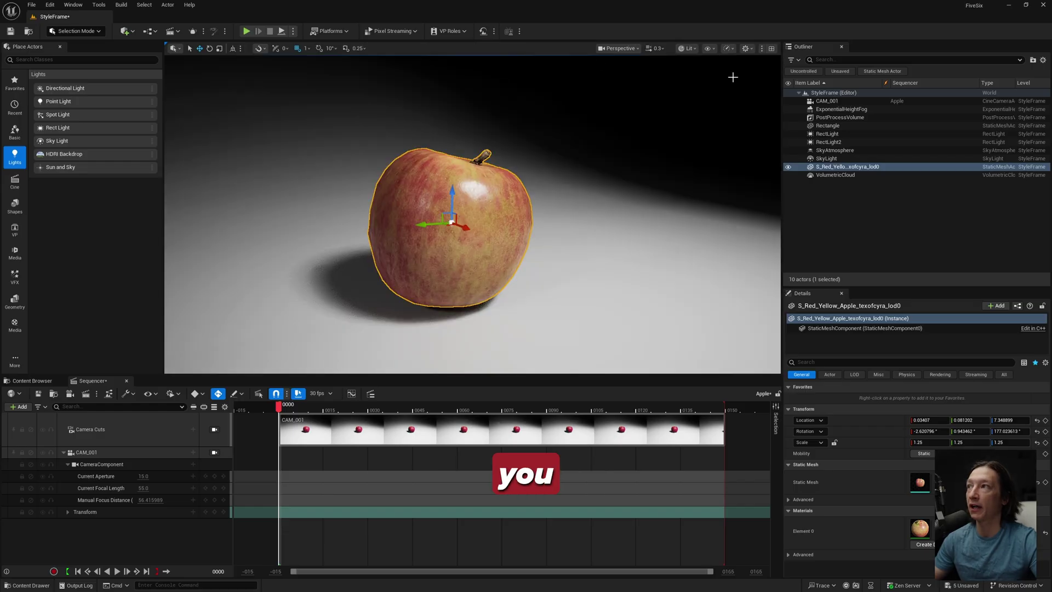
- Show all four viewports, maximizing the Front and Right viewports in turn and returning each to the four-view layout
left_click(771, 48)
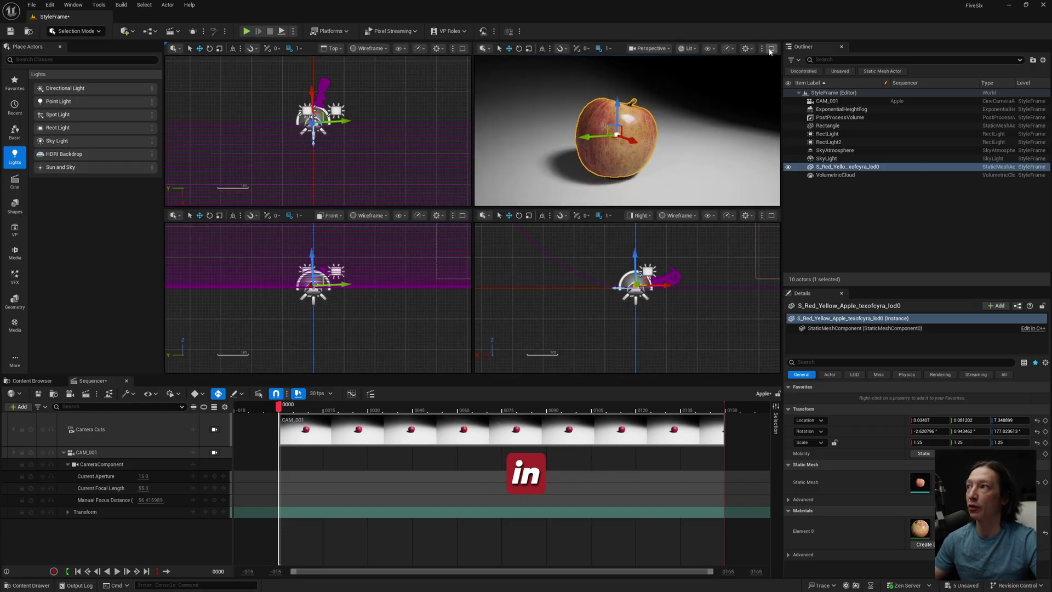
left_click(462, 217)
left_click(771, 49)
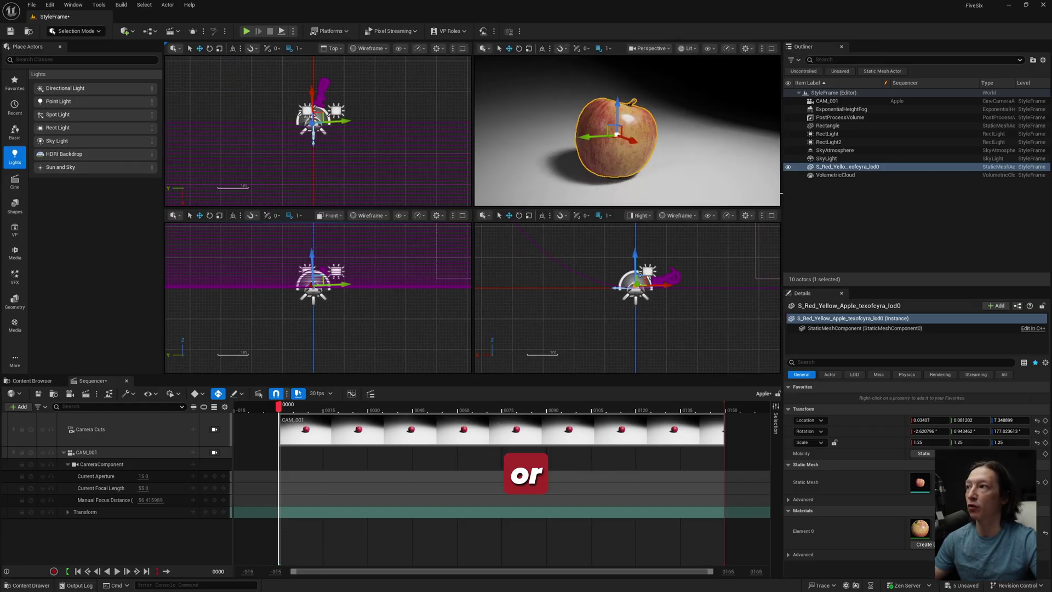
left_click(772, 215)
left_click(772, 49)
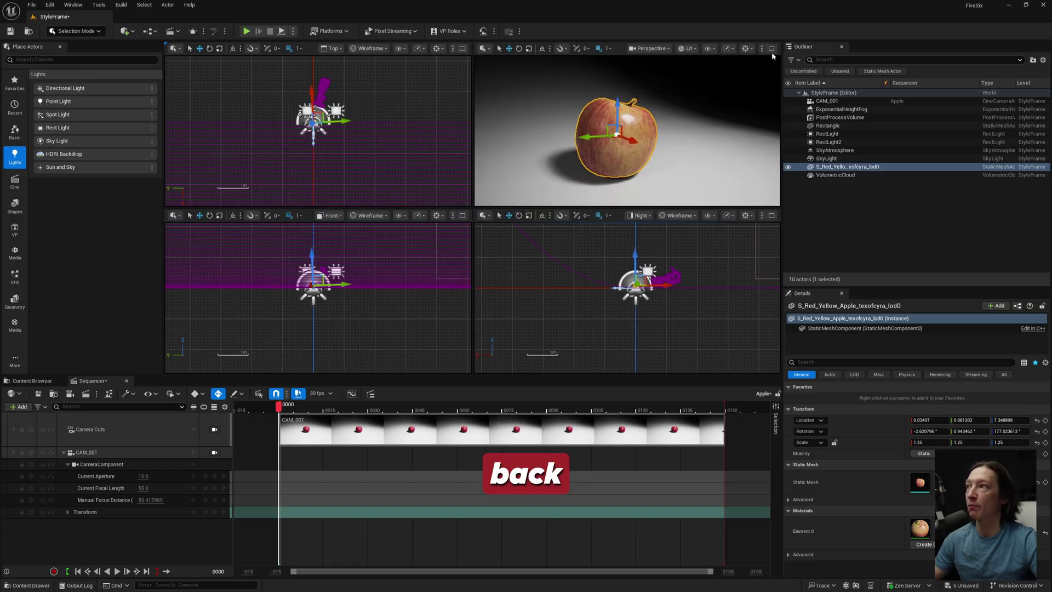
- Maximize the Top viewport and switch its view to Perspective
left_click(462, 48)
left_click(630, 48)
left_click(659, 84)
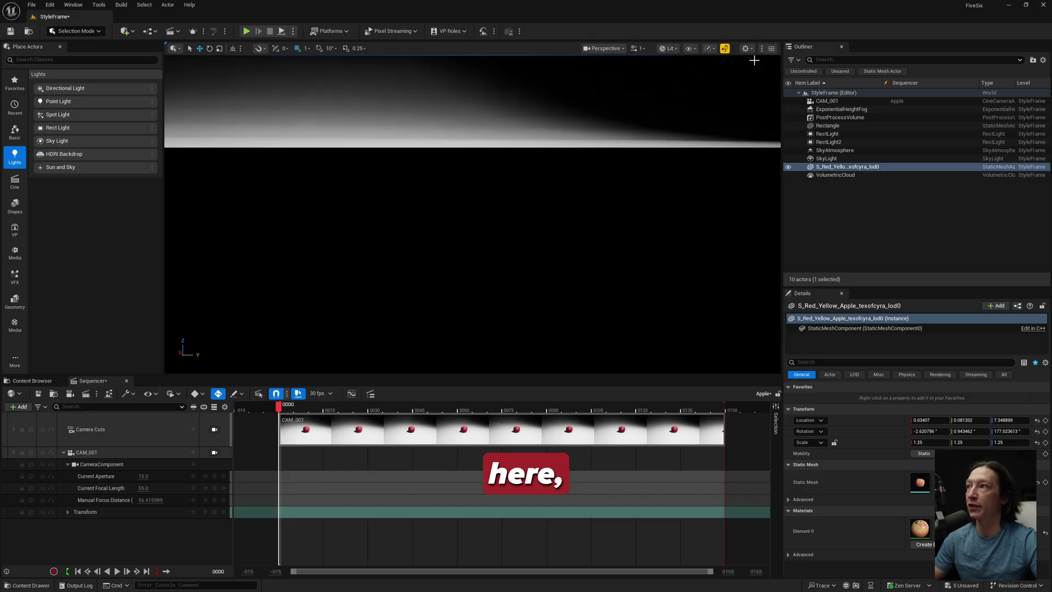
- Frame the selected apple in the new perspective view and turn the camera around it
right_click_drag(491, 126, 467, 122)
key("f")
right_click_drag(524, 140, 553, 130)
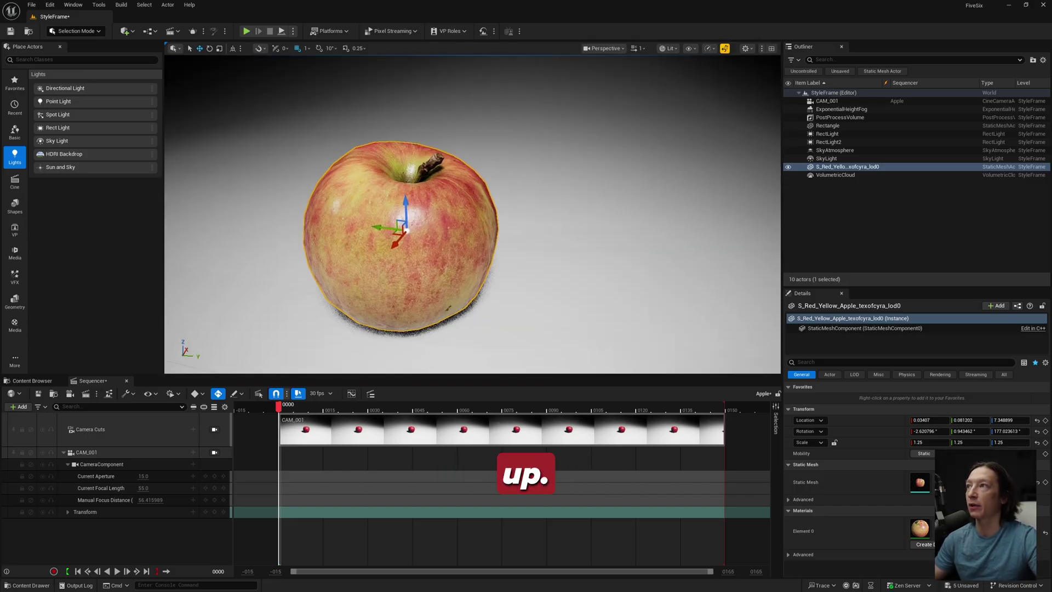
- Set this viewport's camera speed to 0.33 and fly the camera back for a wider view of the apple
left_click(639, 48)
left_click(638, 48)
left_click(618, 79)
left_click(636, 50)
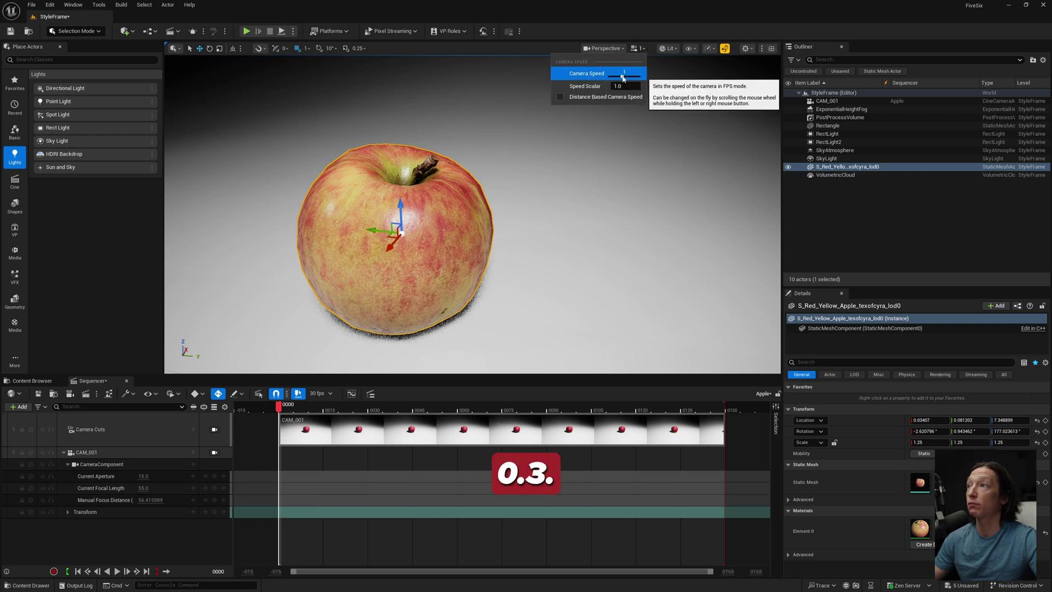
key("s")
right_click_drag(320, 150, 285, 156)
key("w")
key("s")
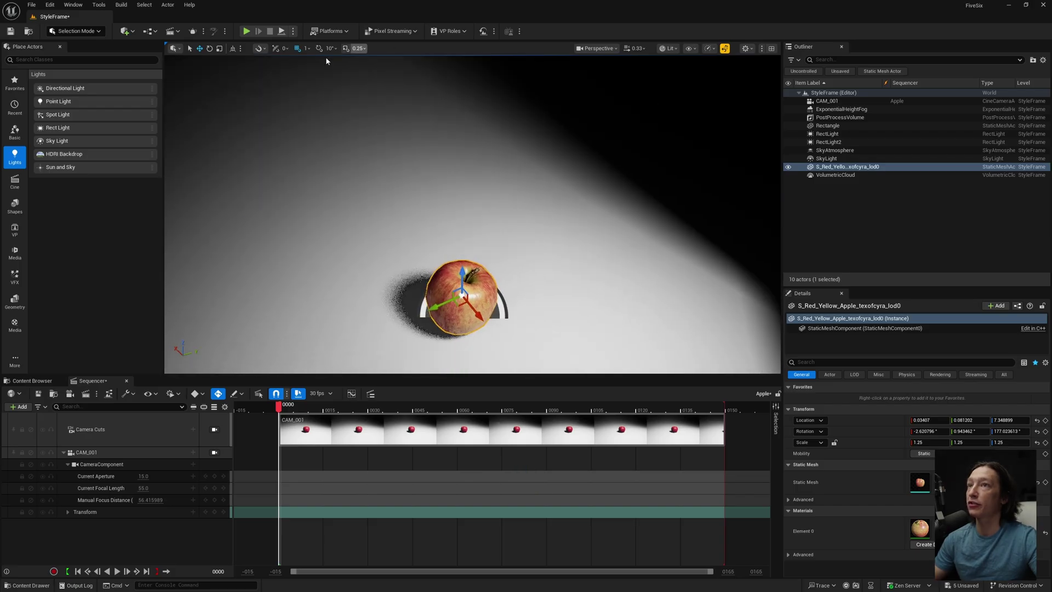